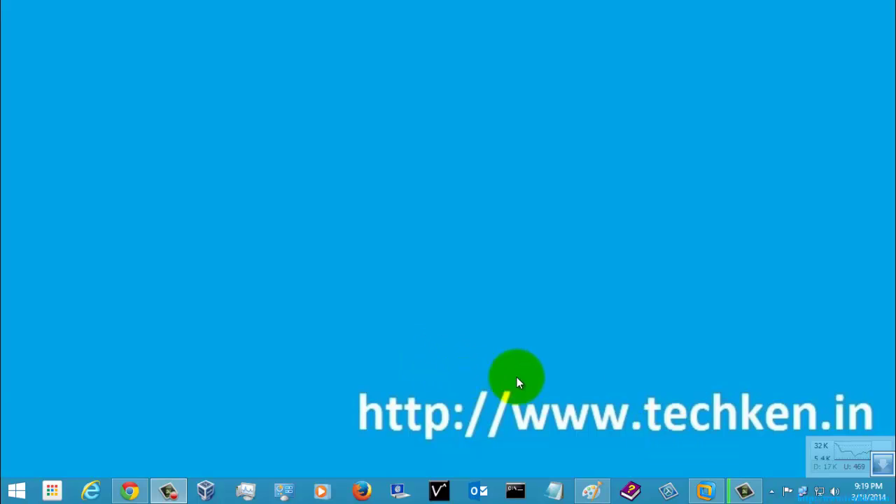
Switch to the Windows Server virtual machine, collapse the console's forest tree and close Group Policy Management
left_click(704, 490)
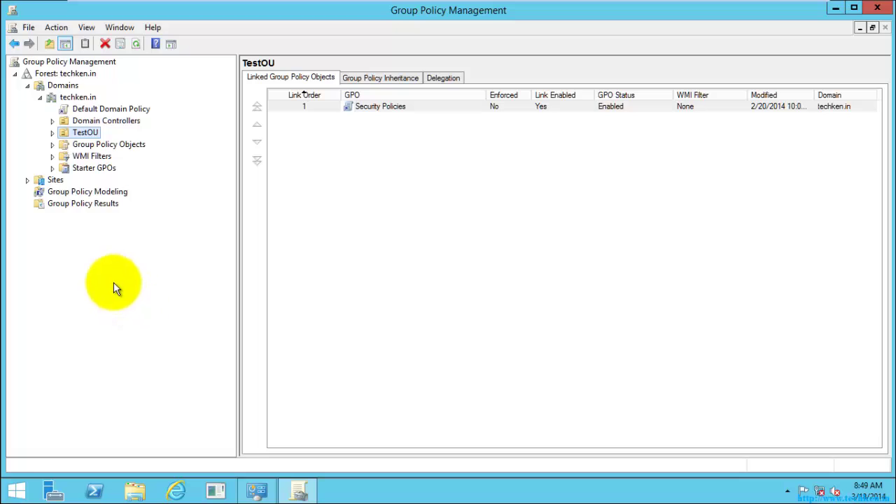
left_click(39, 97)
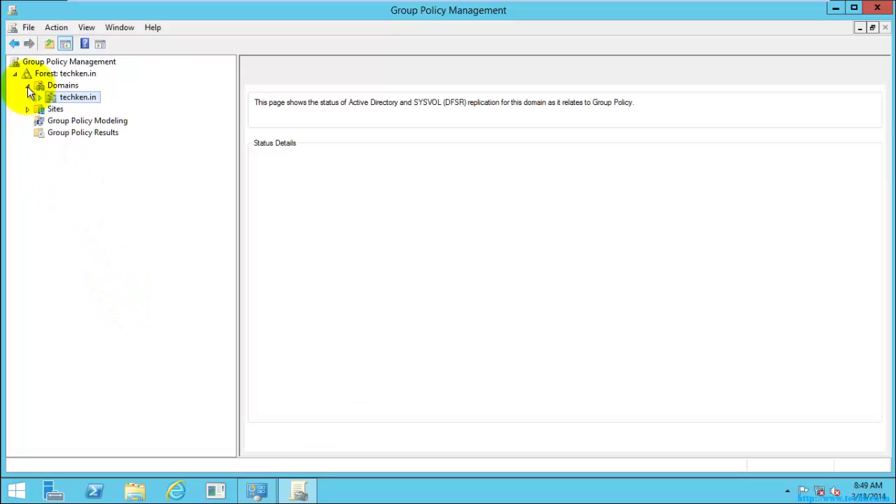
left_click(27, 86)
left_click(14, 75)
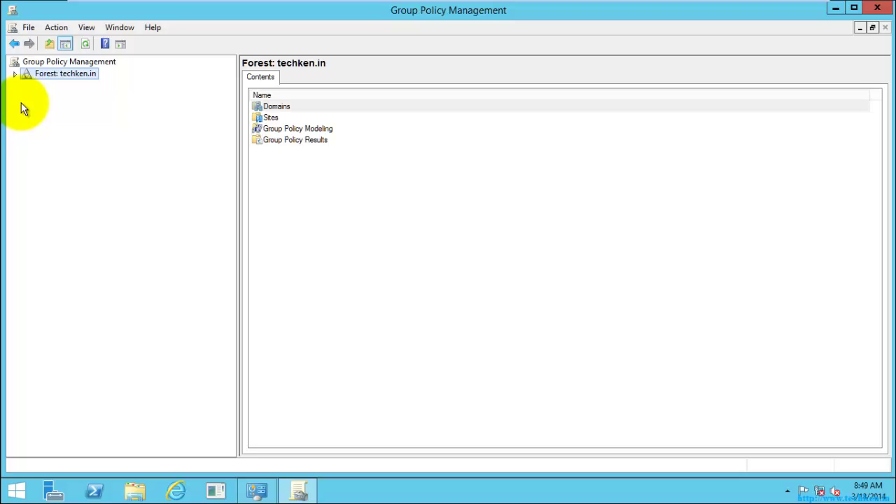
left_click(878, 8)
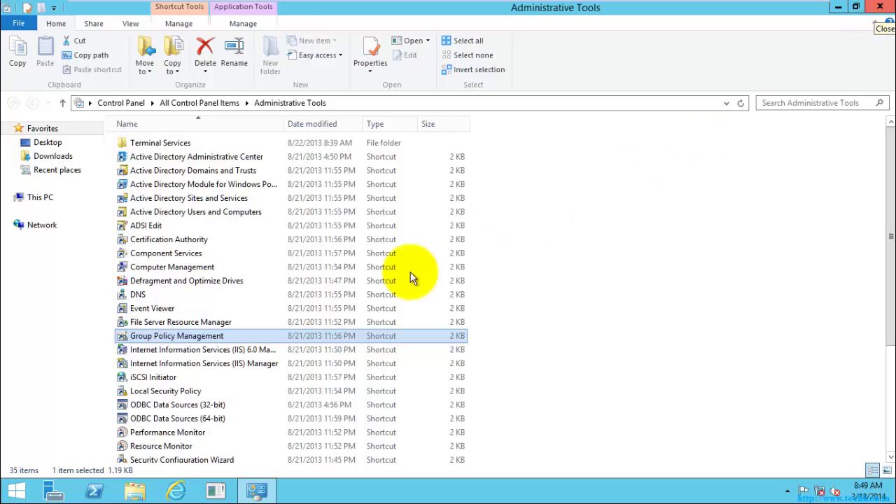
Open Group Policy Management from the Administrative Tools folder and maximize its window
left_click(272, 102)
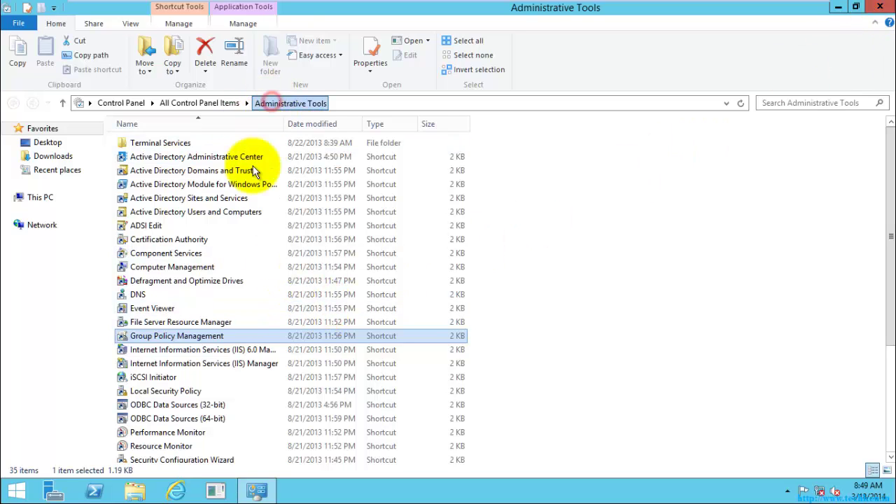
left_click(178, 336)
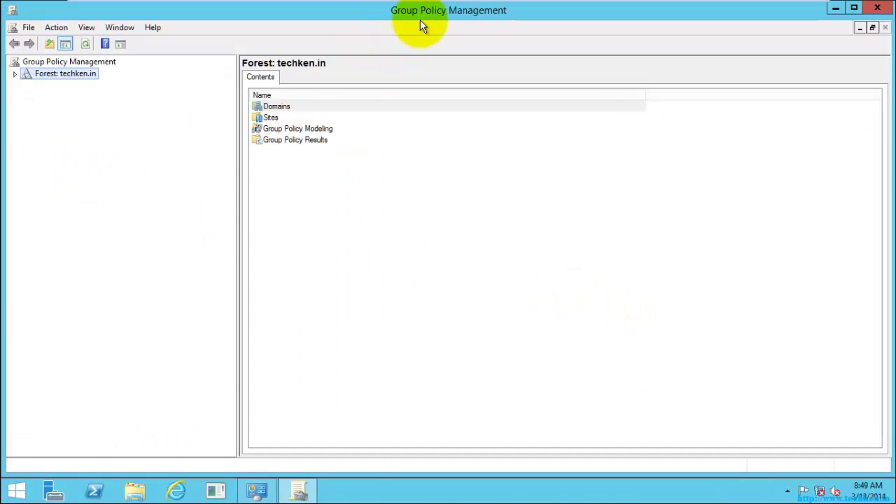
double_click(424, 20)
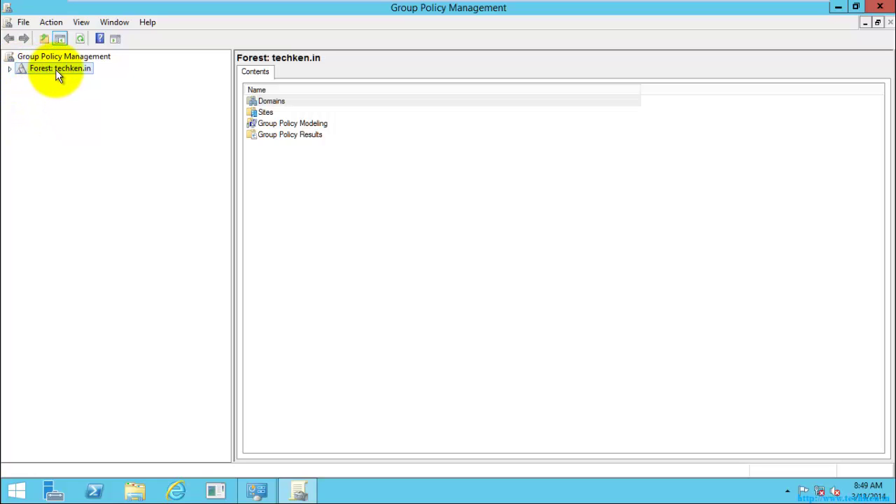
Expand the techken.in forest down to the contents of the techken.in domain, viewing Group Policy Modeling and Group Policy Results on the way
left_click(10, 69)
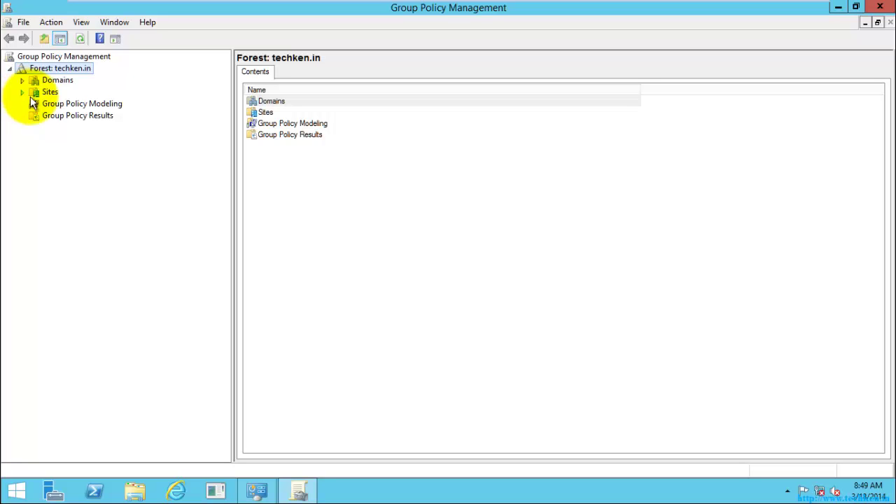
left_click(59, 105)
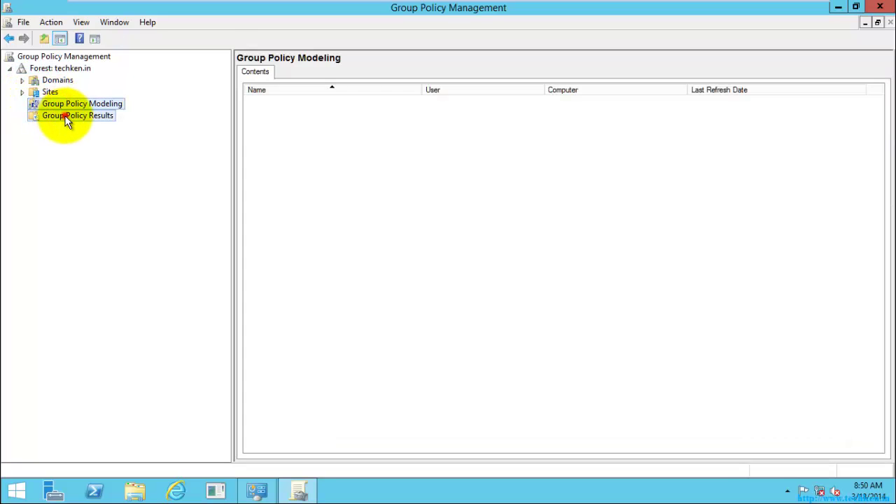
left_click(66, 117)
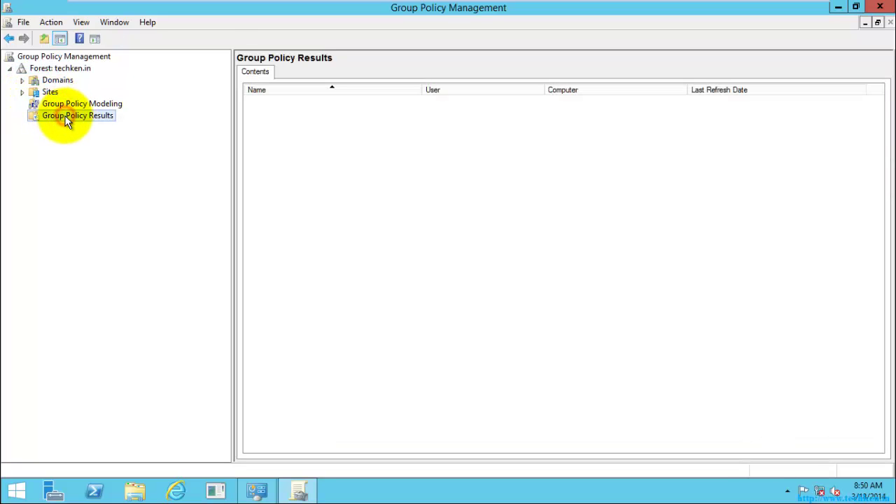
left_click(22, 81)
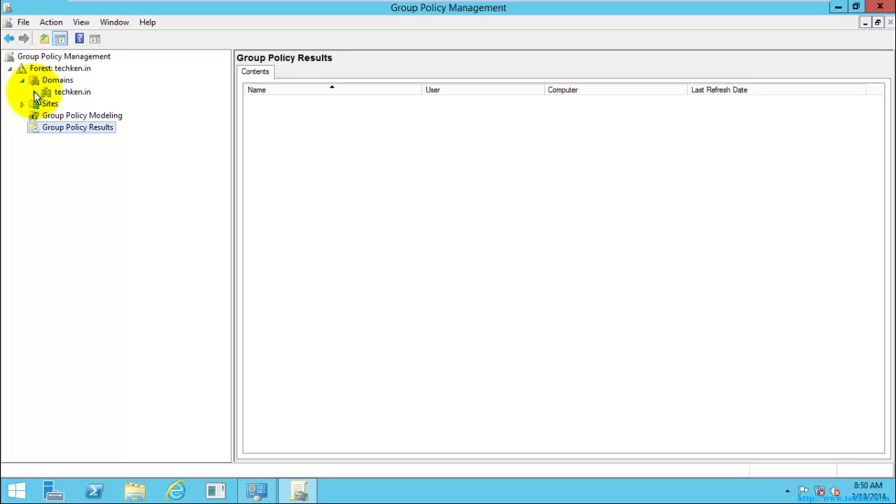
left_click(34, 92)
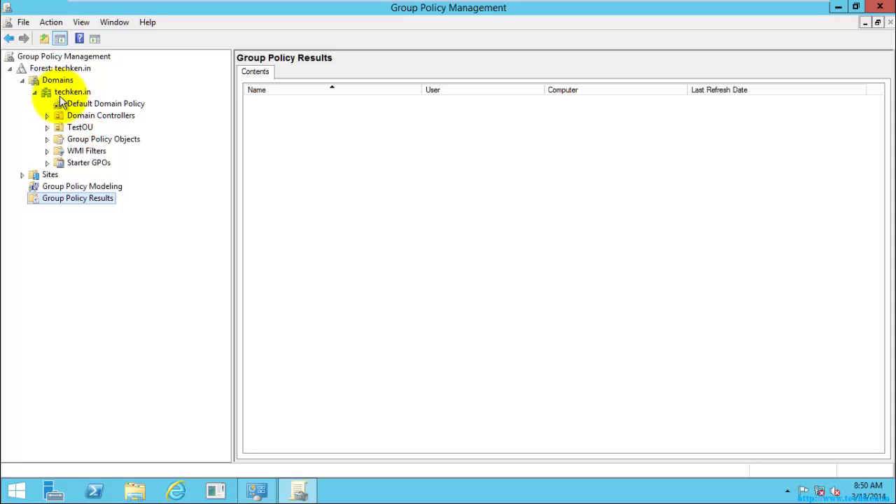
Examine the Sites node, the techken.in domain, its Default Domain Policy, and the Group Policy Modeling and Results nodes
left_click(22, 175)
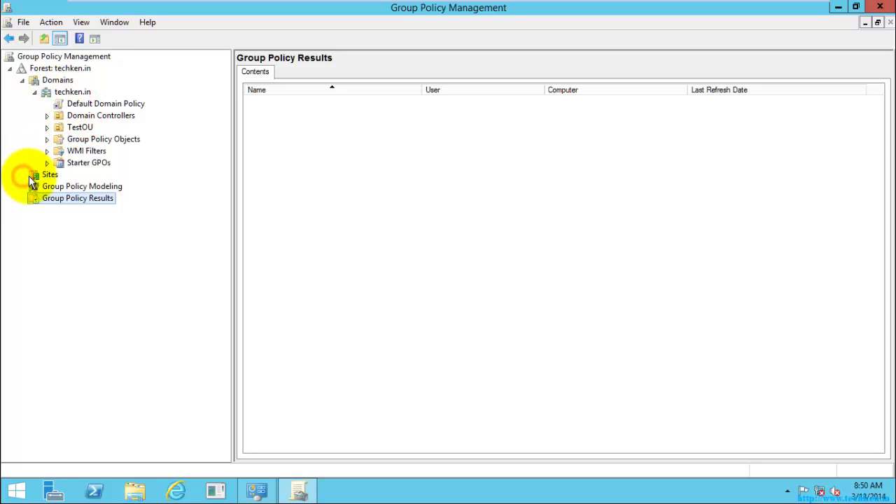
left_click(46, 175)
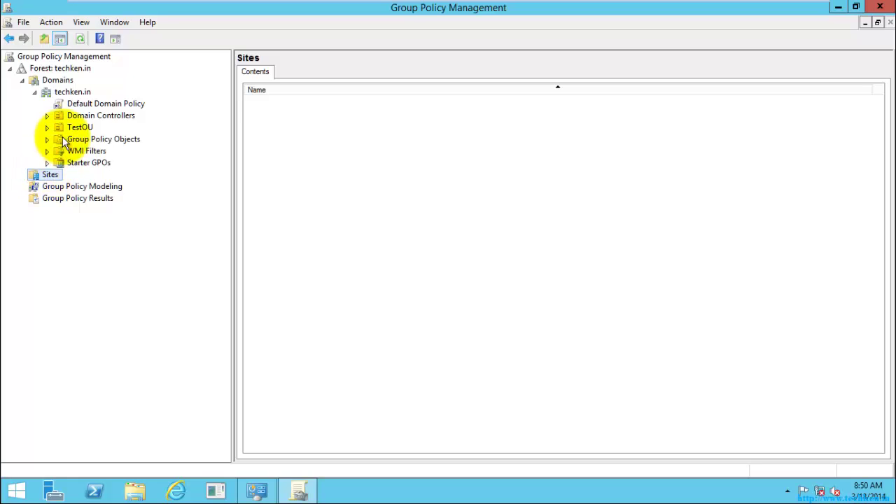
left_click(62, 95)
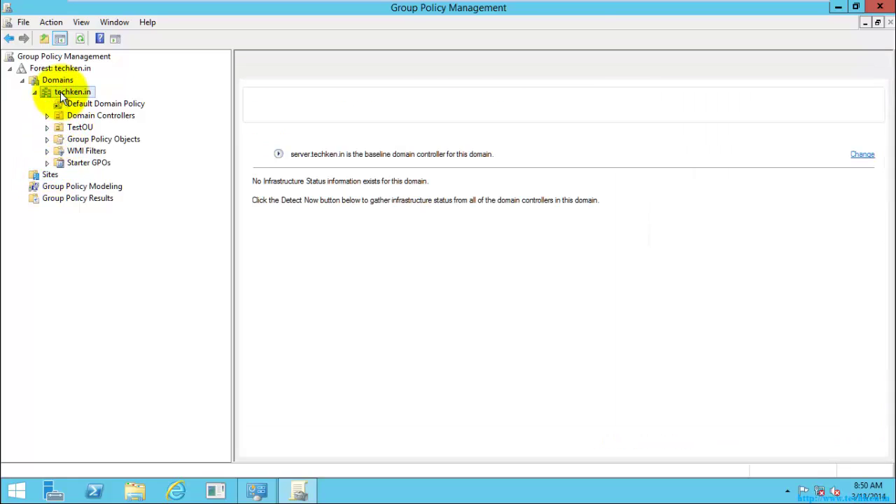
left_click(83, 104)
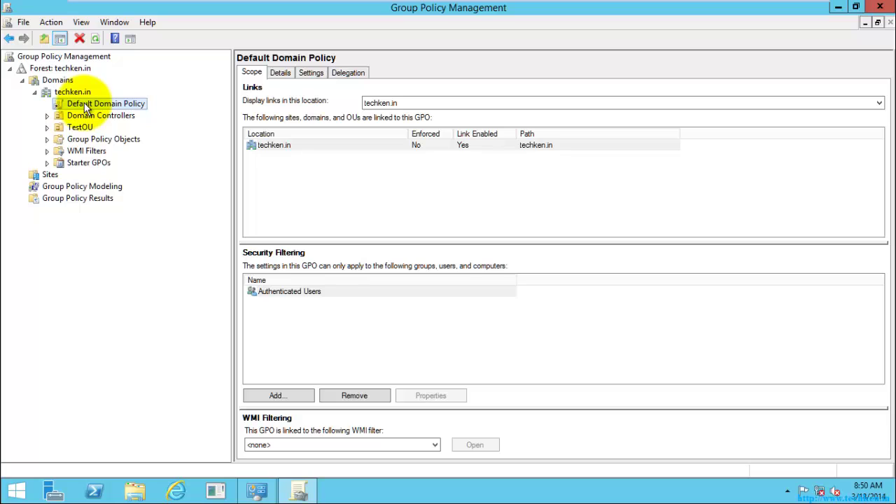
left_click(35, 92)
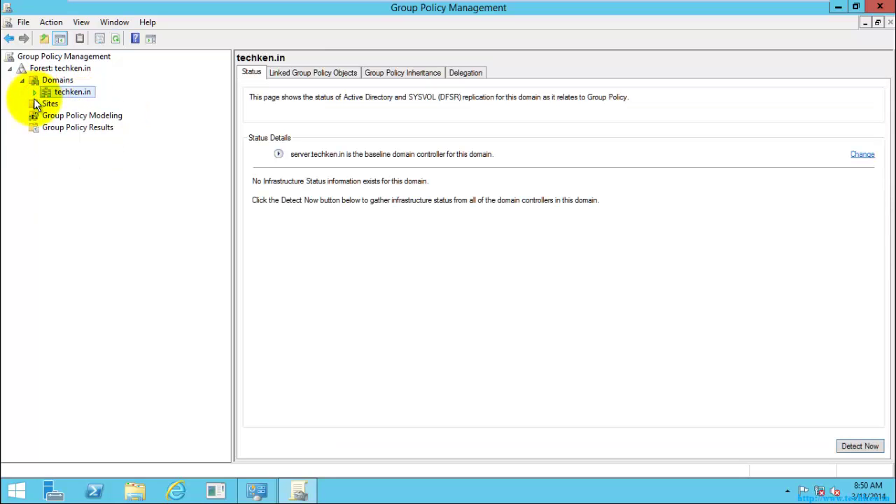
left_click(48, 116)
left_click(54, 128)
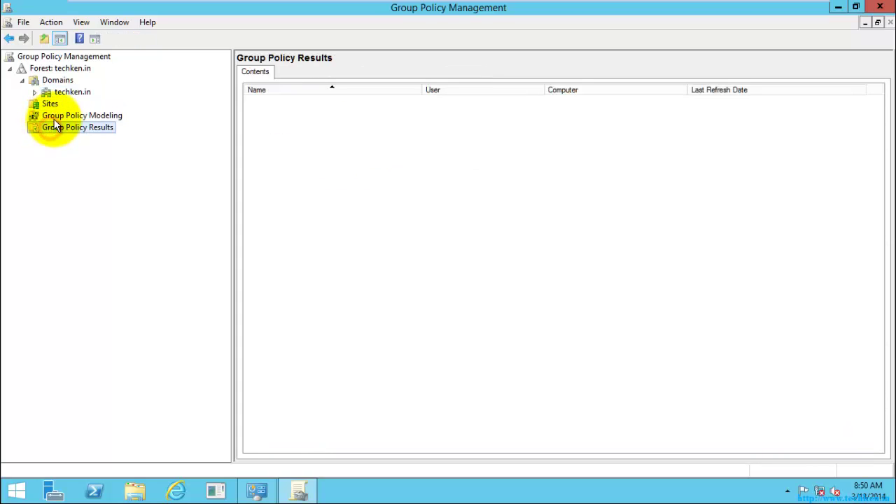
left_click(56, 122)
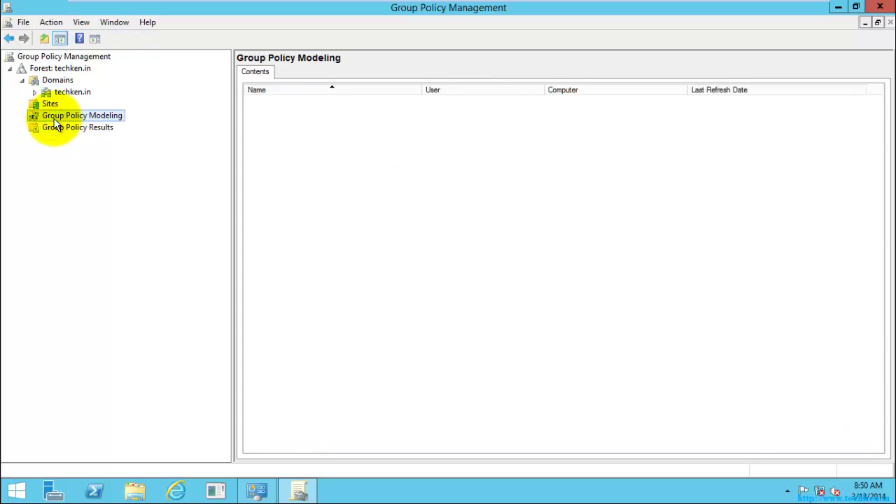
left_click(58, 130)
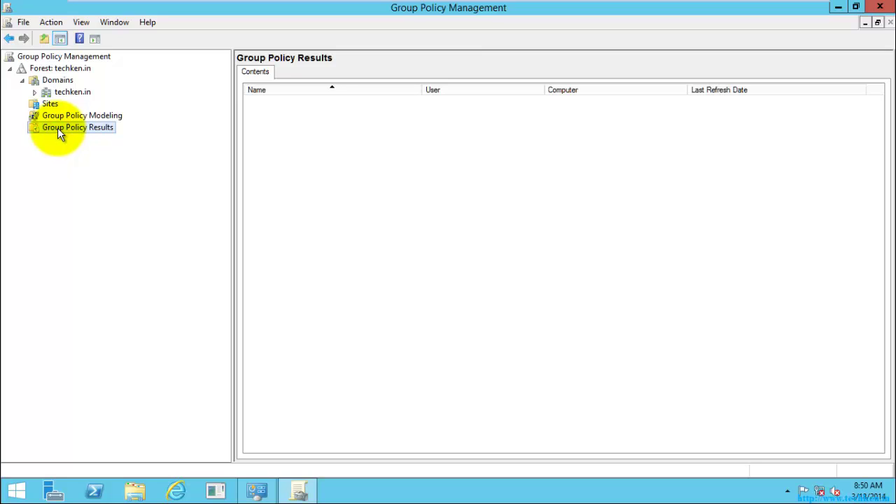
Start the Group Policy Modeling Wizard and process the simulation on any available domain controller in techken.in
left_click(54, 119)
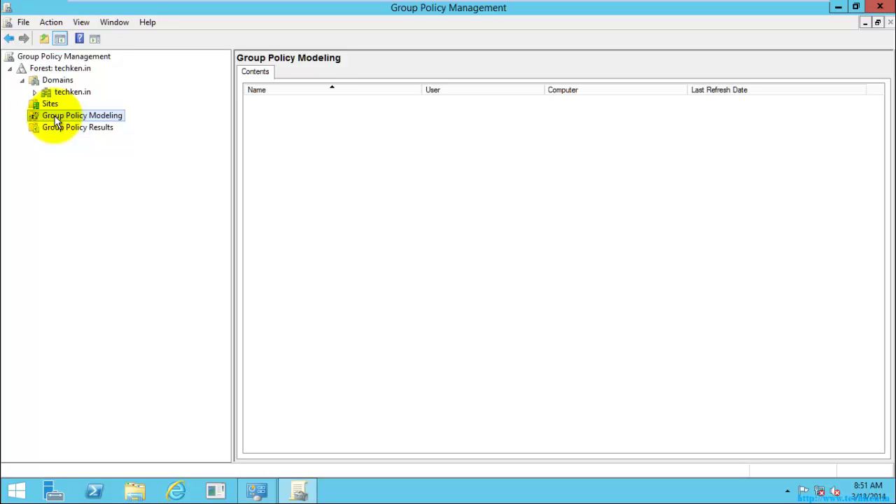
right_click(56, 121)
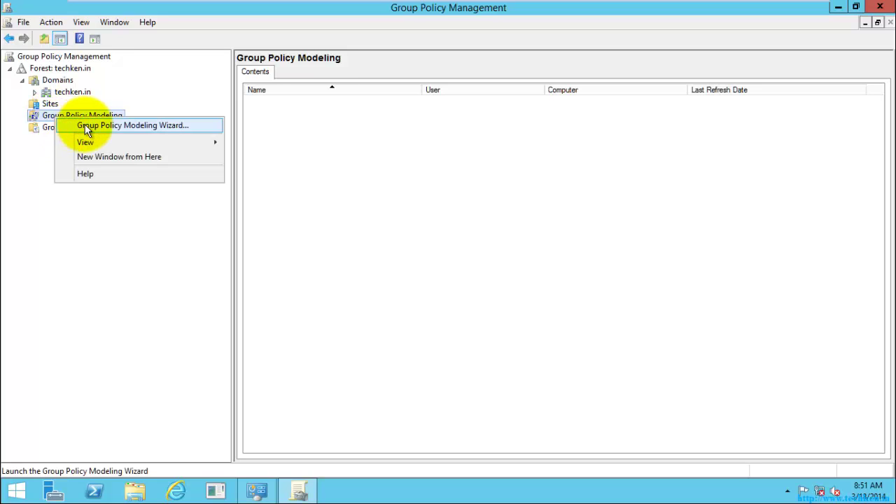
left_click(144, 125)
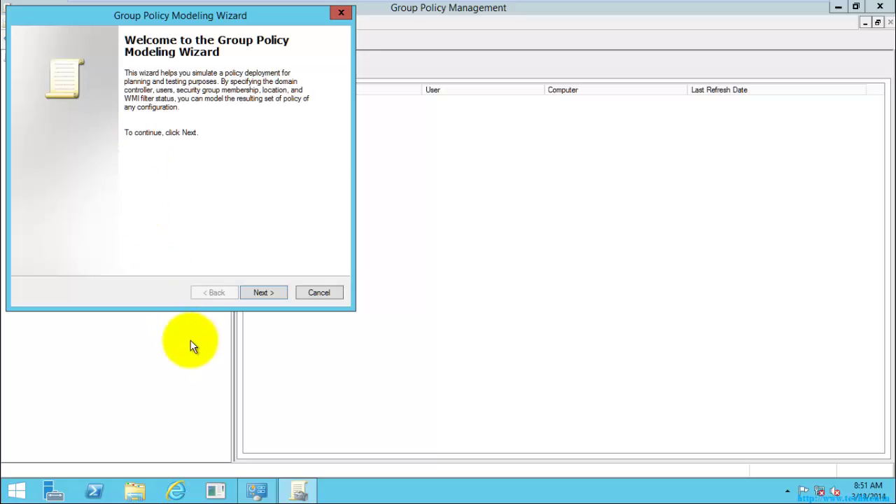
left_click(257, 292)
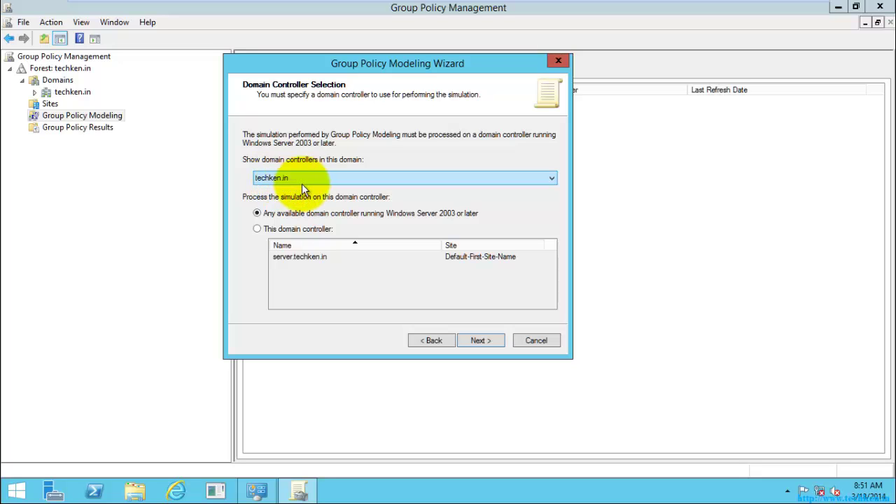
left_click(308, 257)
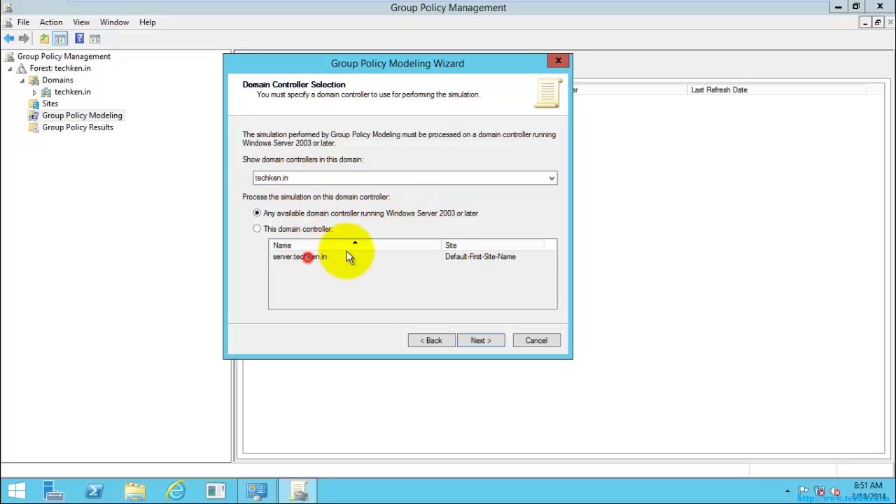
left_click(475, 341)
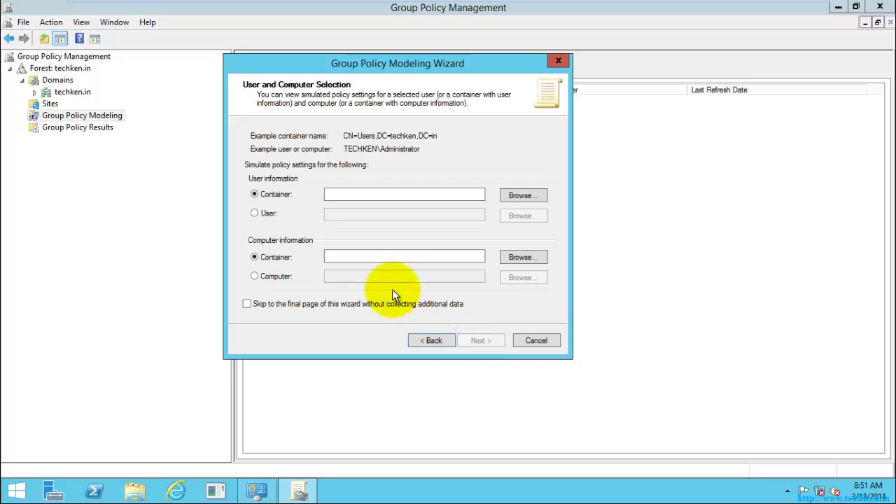
Choose the TestOU container under techken as the simulation's user container, leaving the computer information empty
left_click(521, 196)
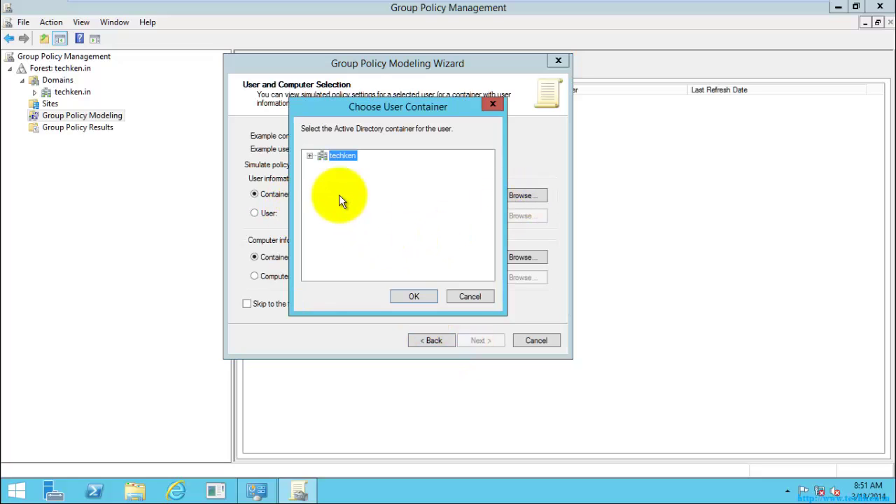
left_click_drag(336, 106, 492, 97)
left_click(466, 146)
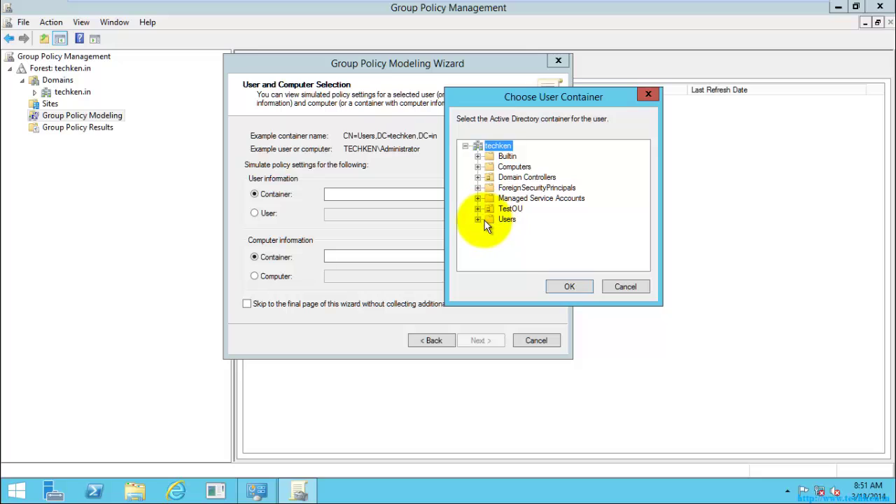
left_click(511, 208)
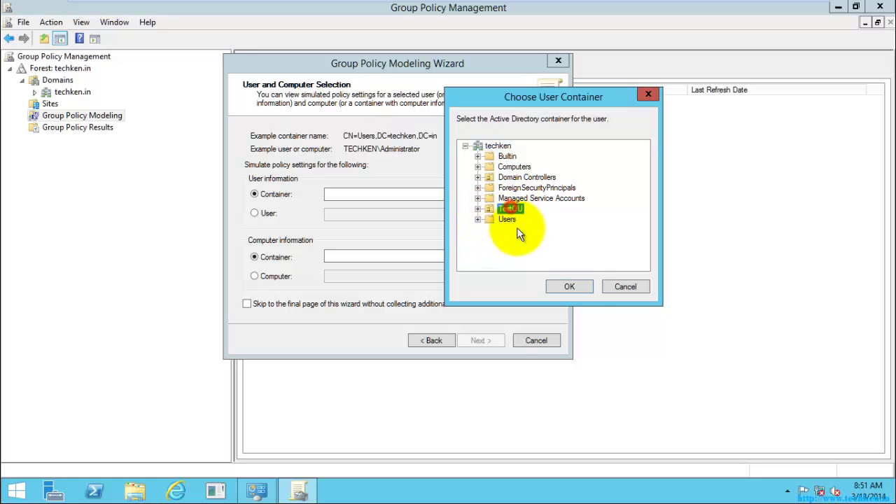
left_click(580, 288)
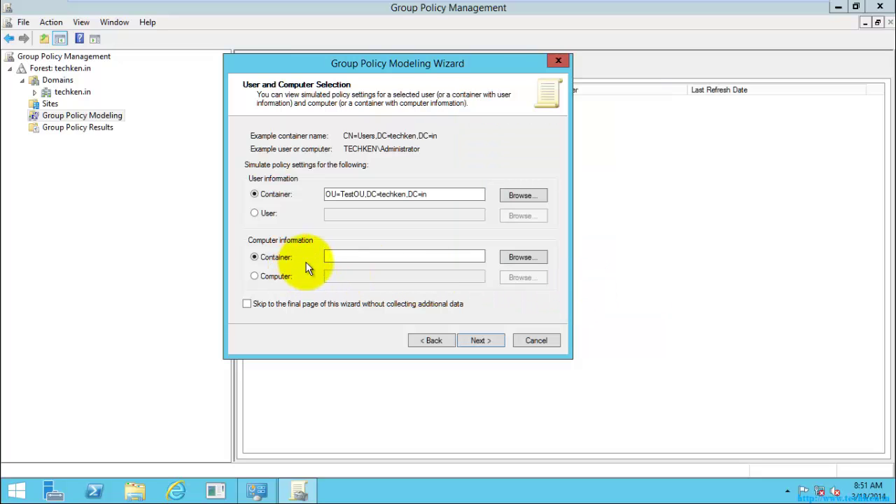
left_click(380, 195)
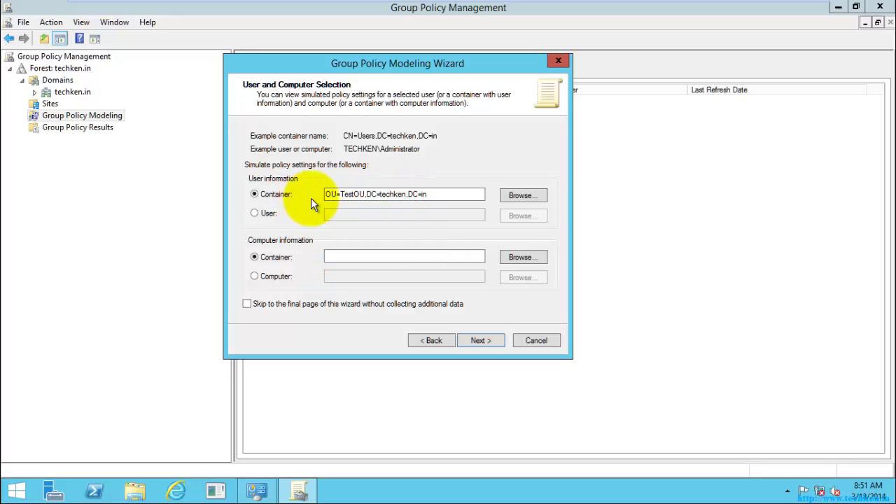
left_click(479, 341)
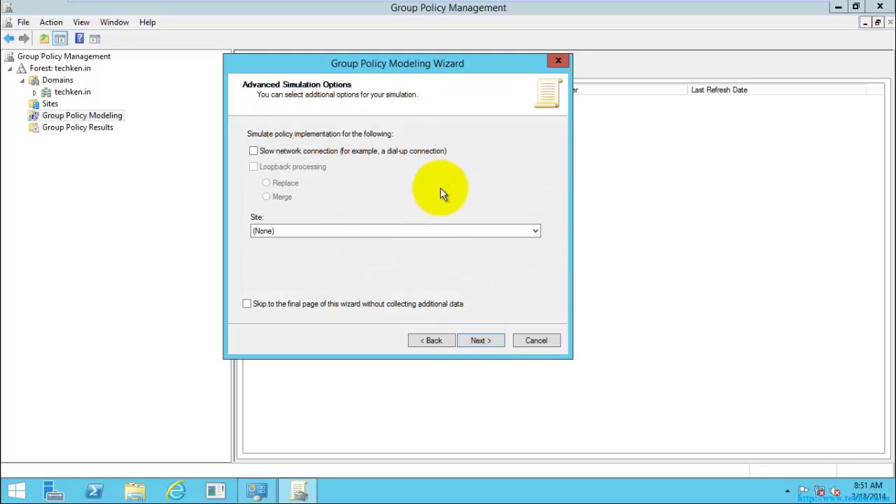
Accept the default advanced simulation options, user security groups and all linked WMI filters, continuing to the summary of selections
left_click(475, 341)
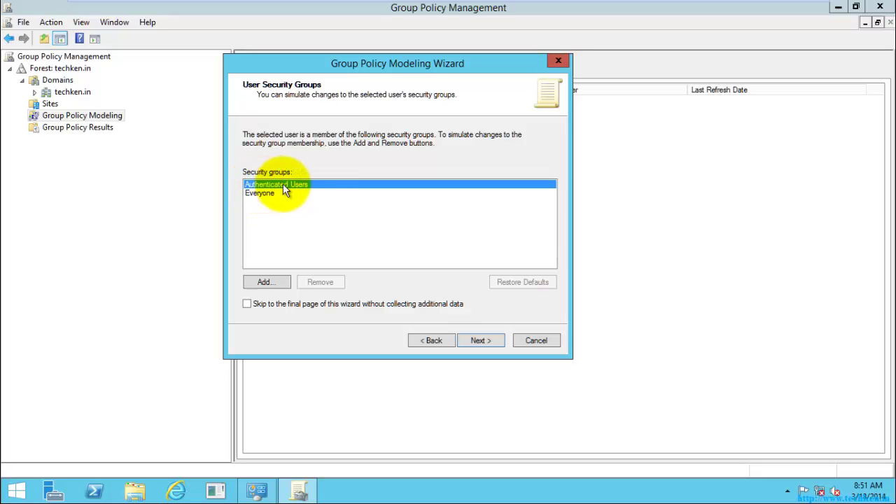
left_click(479, 342)
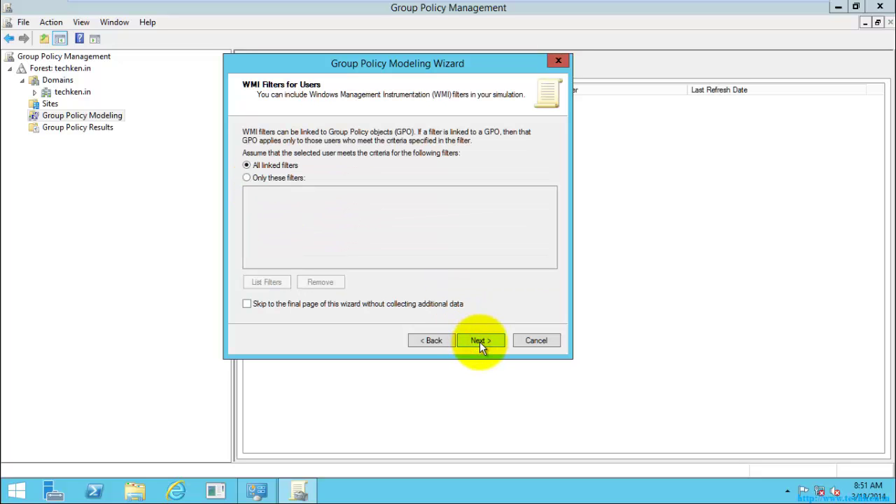
left_click(480, 342)
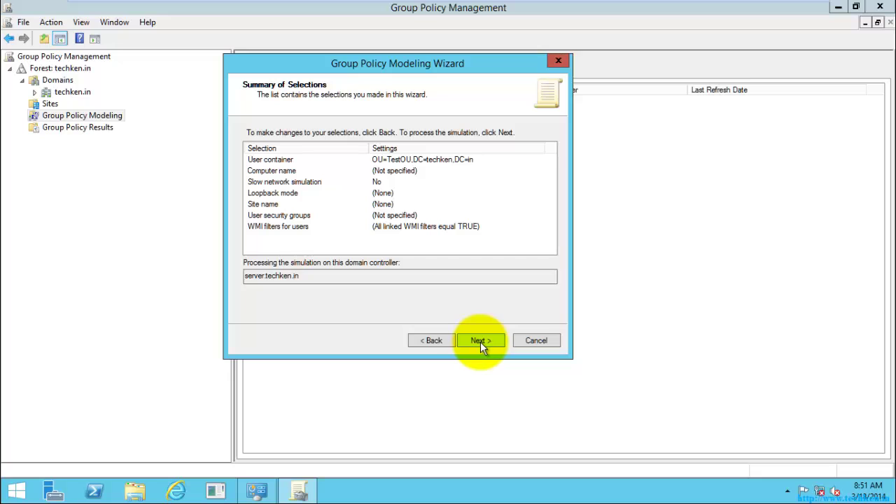
Process the modeling simulation, finish the wizard, and review the summary report generated for TestOU
left_click(482, 341)
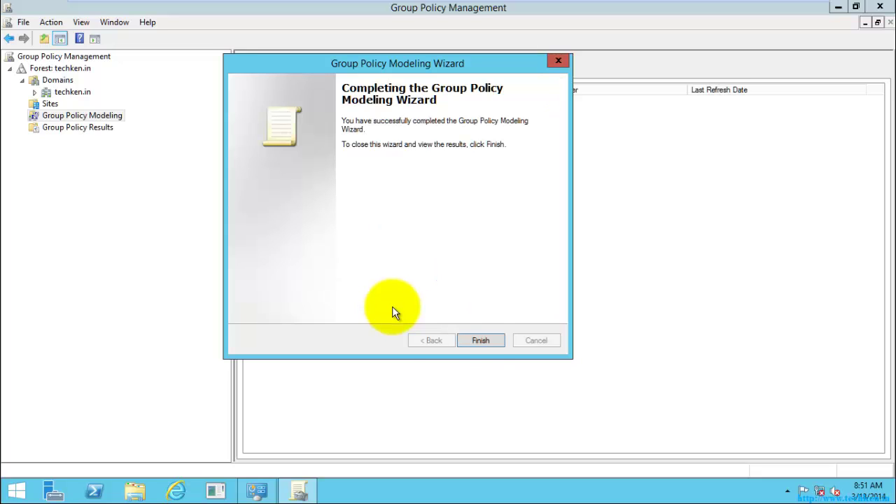
left_click(483, 344)
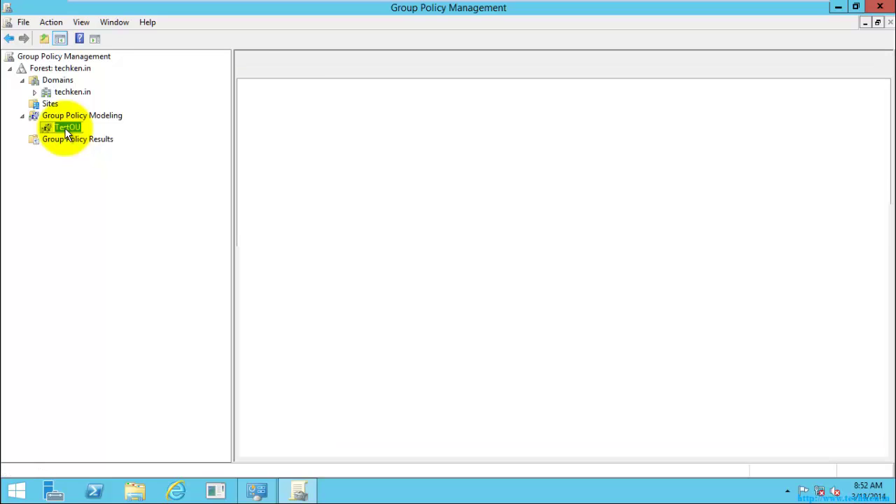
left_click(64, 128)
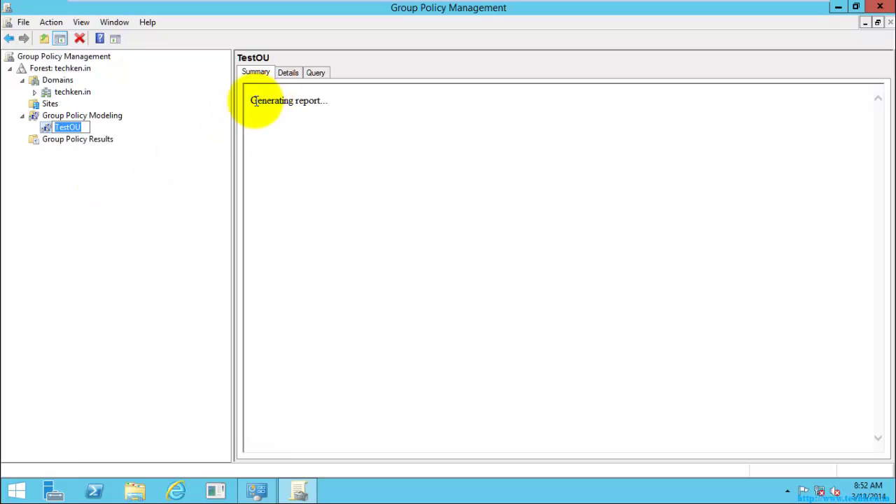
left_click(105, 198)
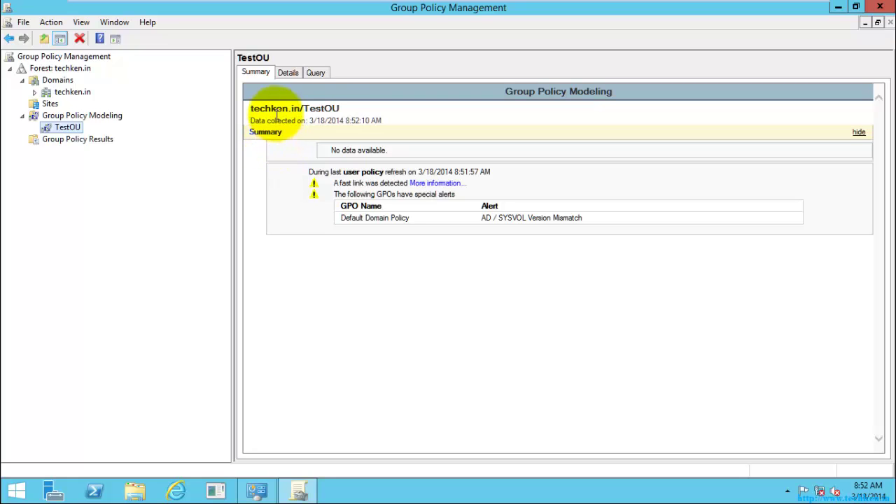
double_click(304, 110)
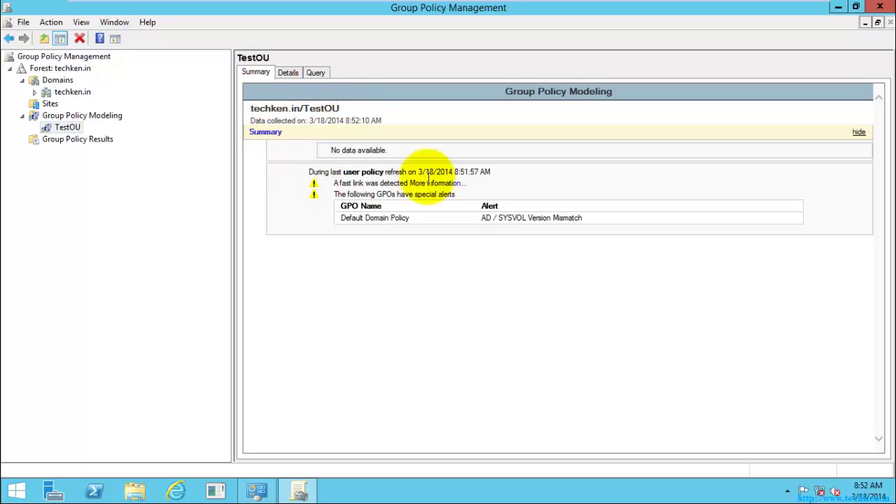
left_click(415, 271)
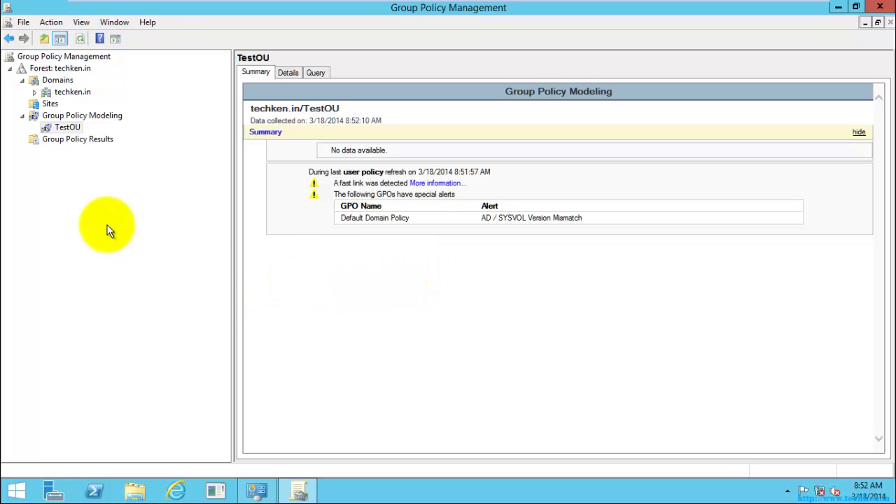
Run the Group Policy Results Wizard for this computer and the current user to generate a results report
left_click(57, 140)
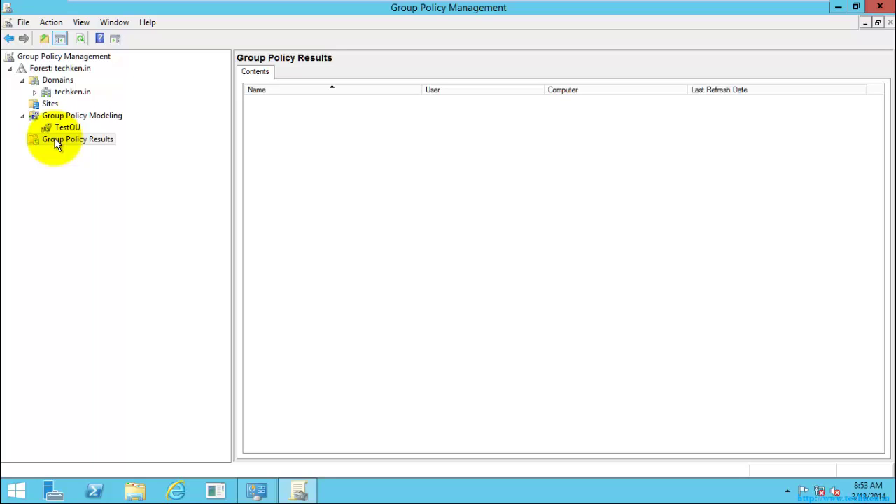
left_click(57, 142)
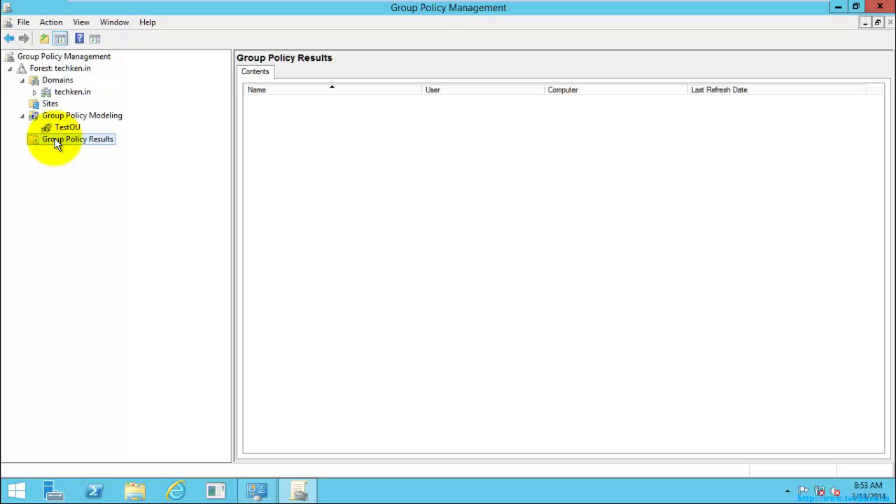
right_click(59, 143)
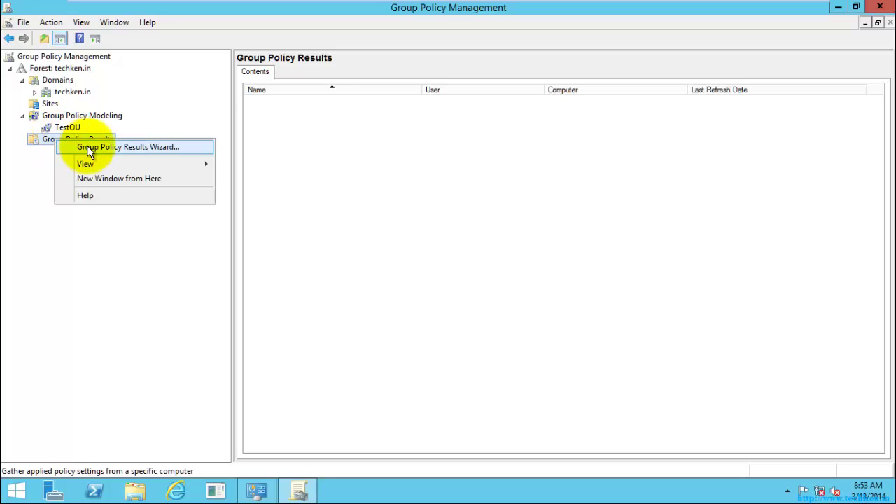
left_click(87, 148)
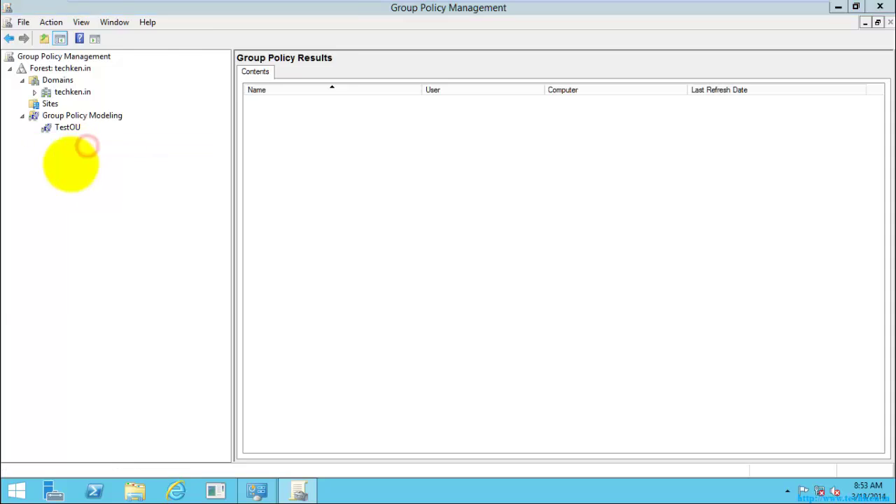
left_click_drag(175, 14, 425, 46)
left_click(519, 324)
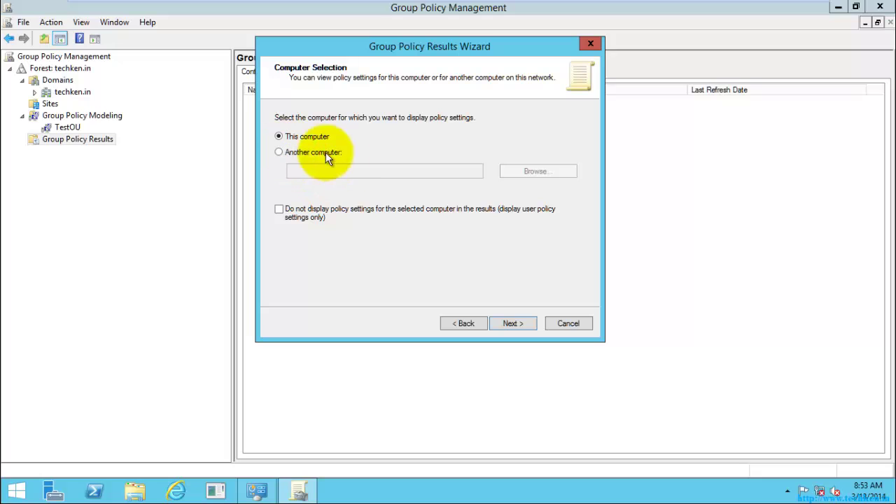
left_click(514, 321)
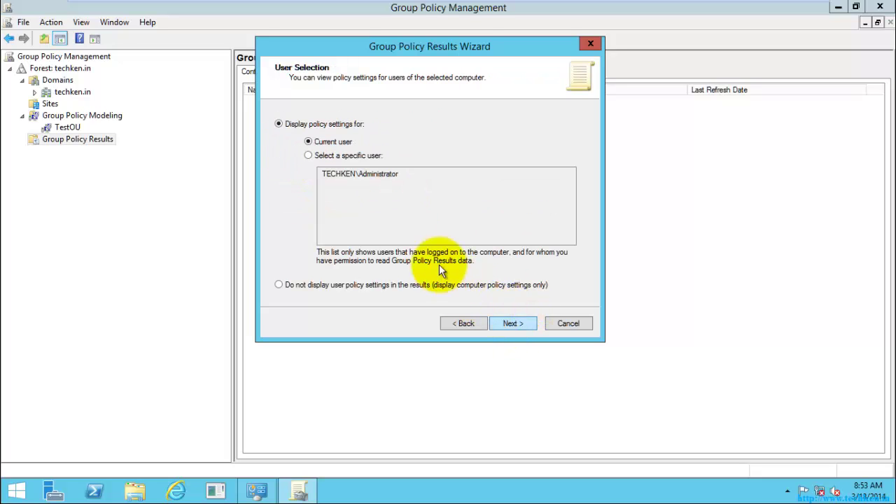
left_click(462, 325)
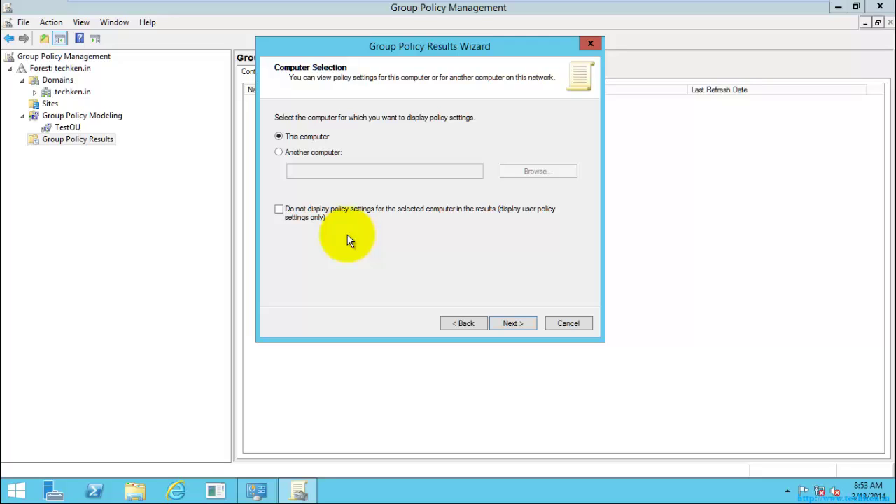
left_click(510, 323)
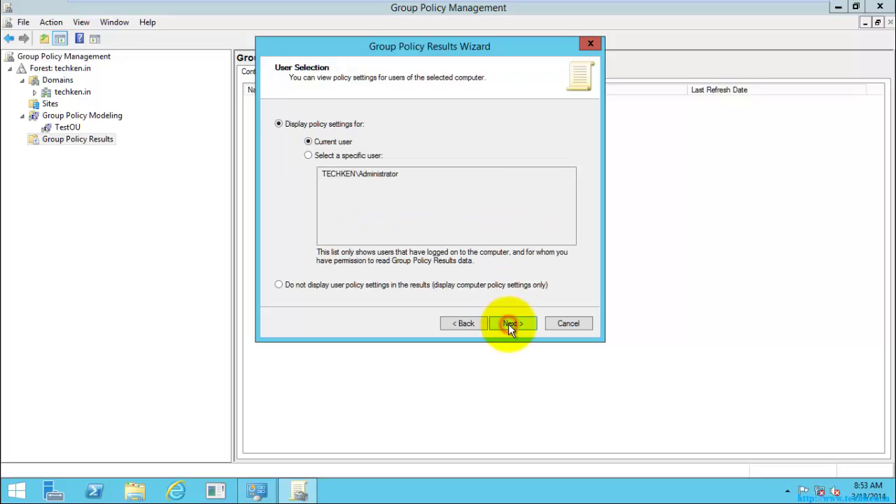
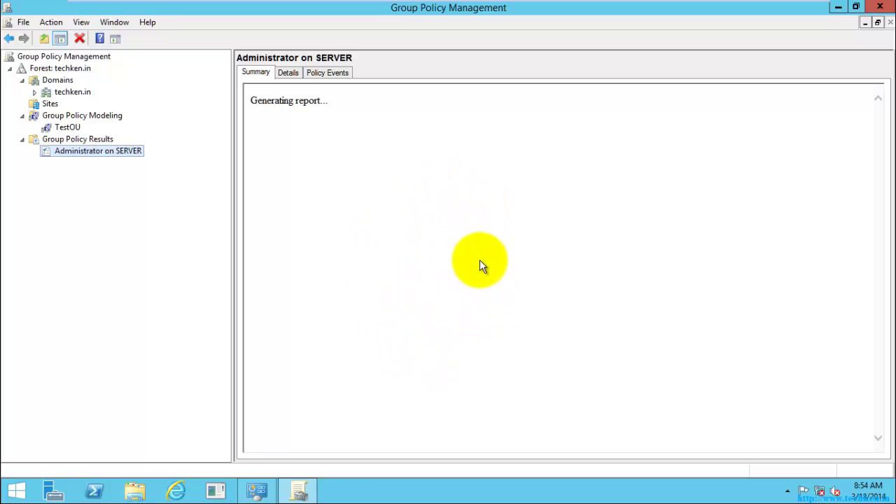
Compare the TestOU modeling summary with the Administrator on SERVER results summary, examining its GPO alerts
left_click(71, 126)
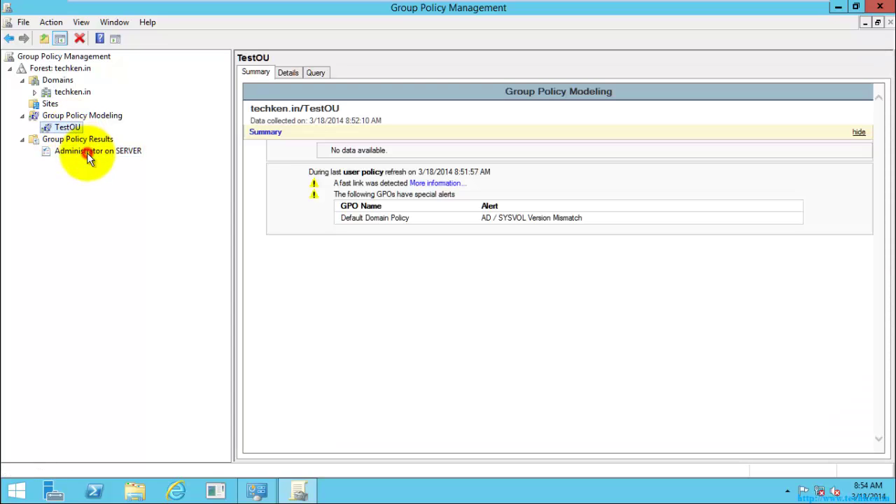
left_click(87, 151)
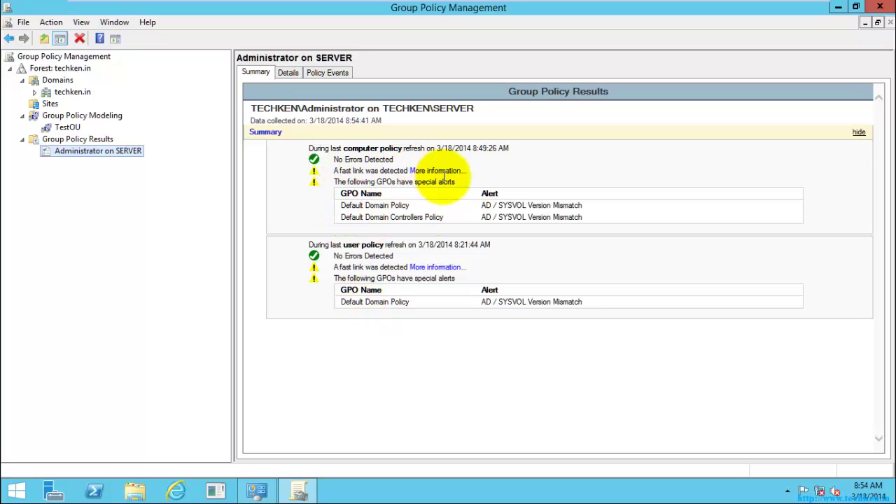
left_click_drag(594, 301, 342, 305)
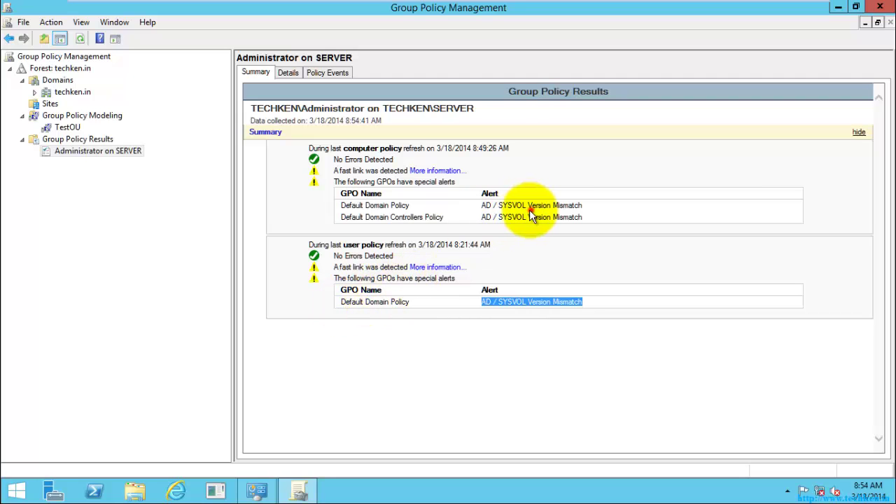
left_click_drag(532, 207, 336, 207)
left_click(286, 73)
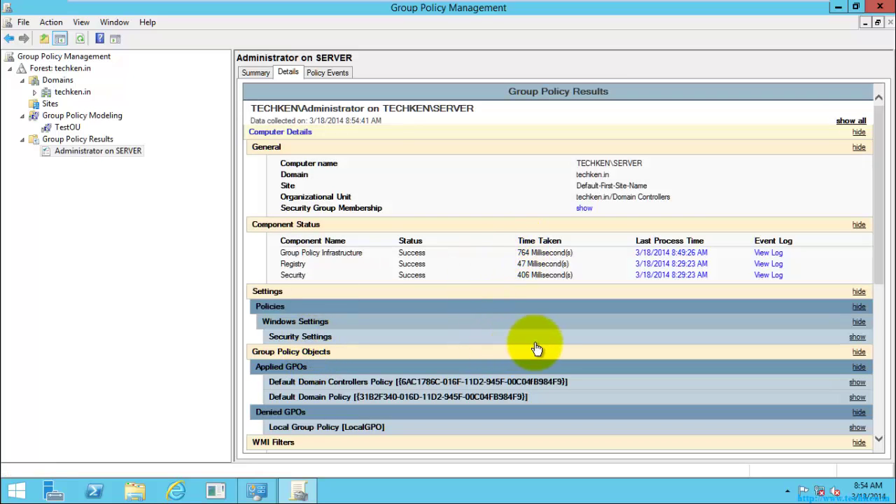
left_click(252, 73)
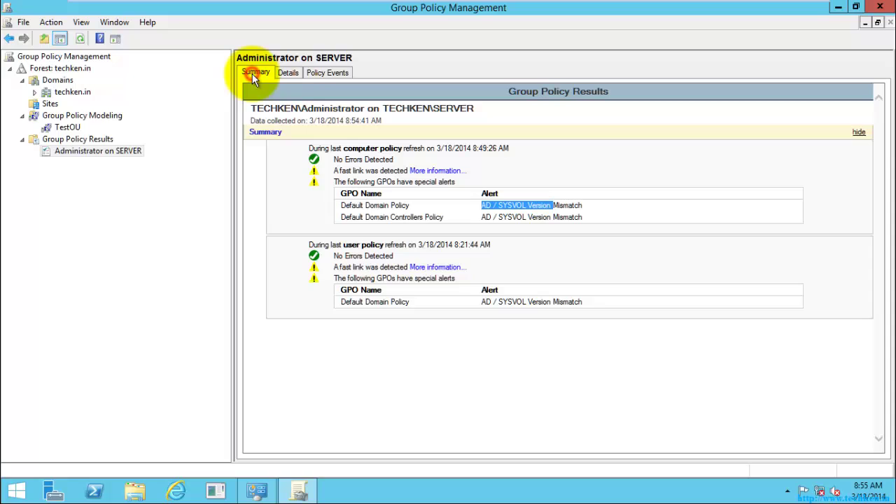
Show all sections of the Administrator on SERVER results details and read through the computer and user policy settings
left_click(289, 73)
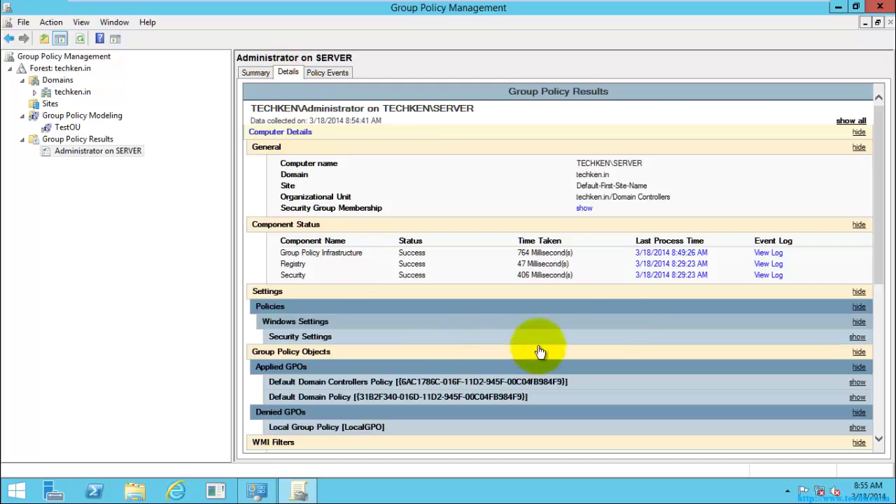
left_click(850, 121)
scroll(687, 346, "down", 4)
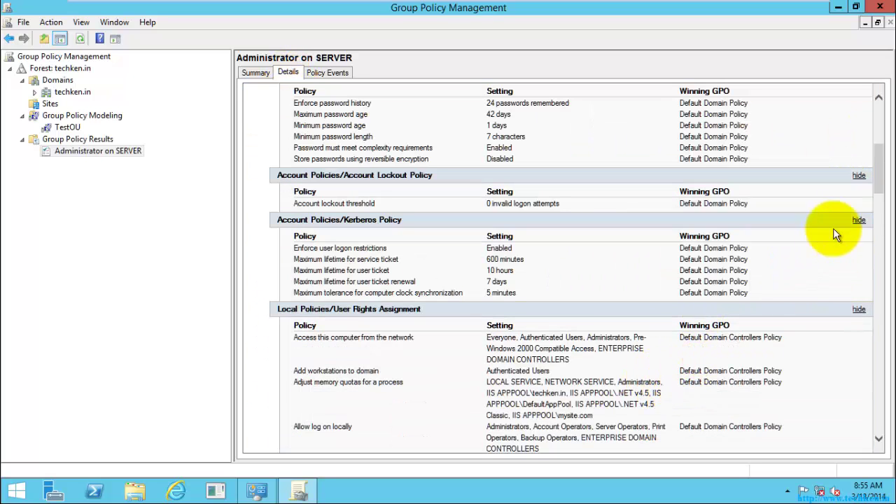
scroll(483, 357, "down", 9)
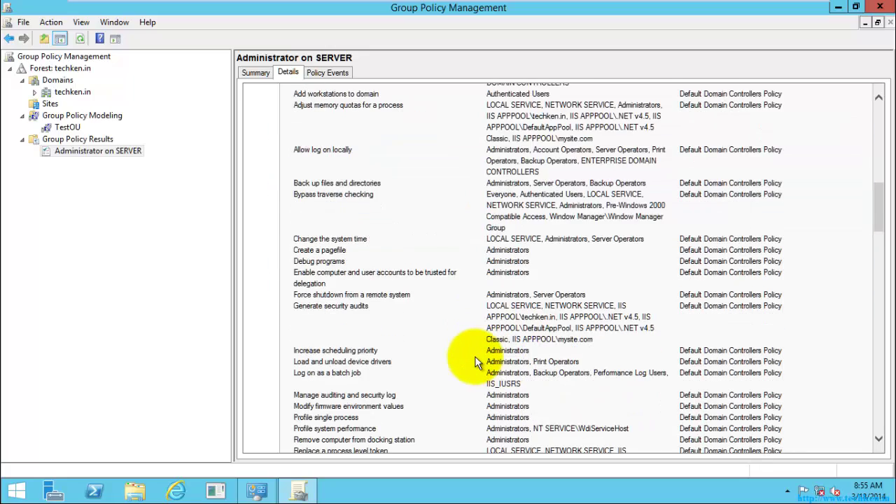
scroll(475, 362, "down", 15)
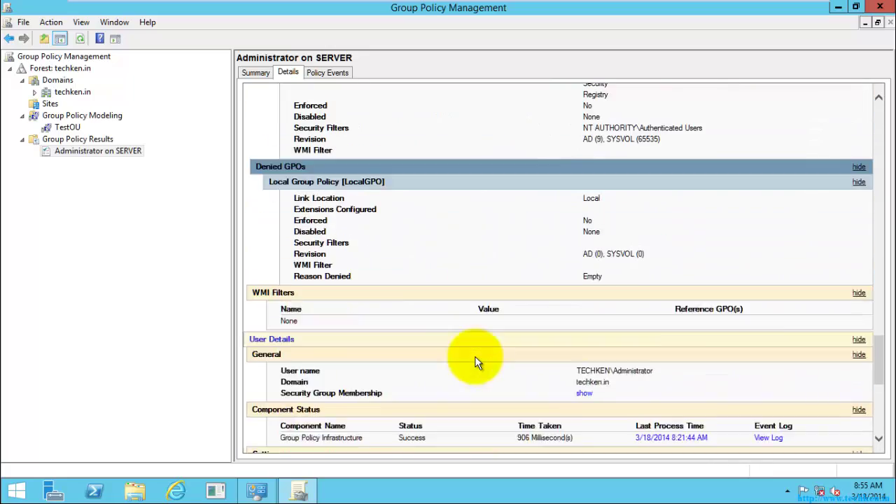
scroll(472, 360, "down", 2)
Show all sections of the TestOU modeling details and examine the applied GPOs and WMI filters
left_click(68, 126)
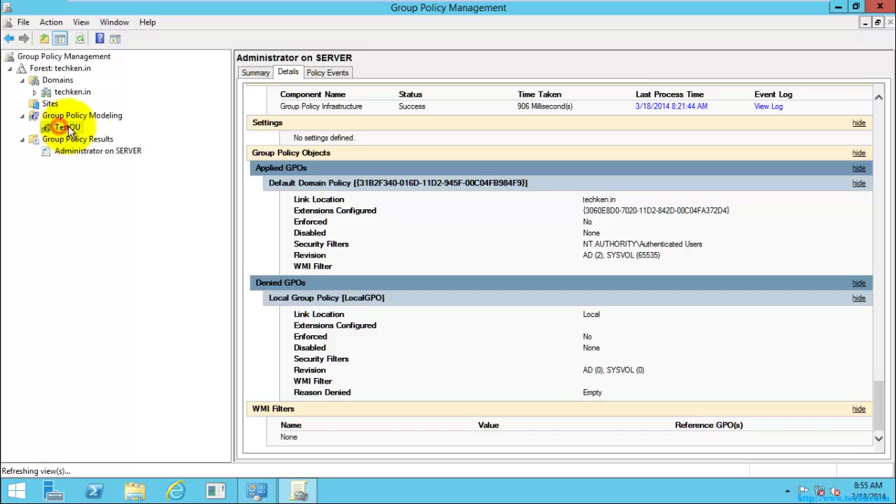
left_click(287, 73)
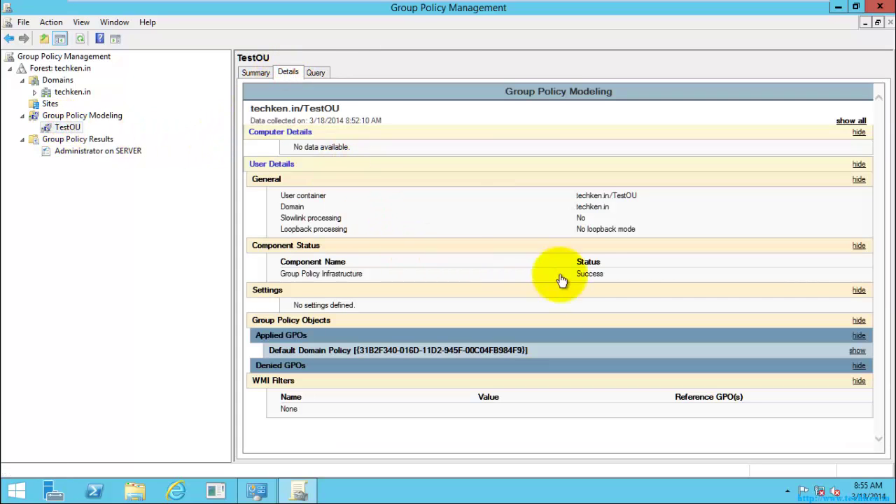
left_click(849, 121)
scroll(490, 308, "down", 4)
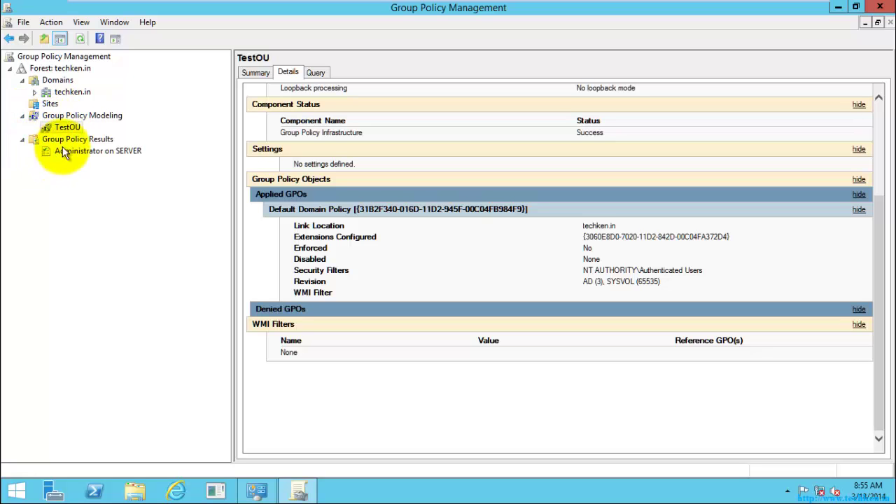
Collapse the Group Policy Modeling and Group Policy Results nodes and expand the techken.in domain
left_click(23, 116)
left_click(22, 127)
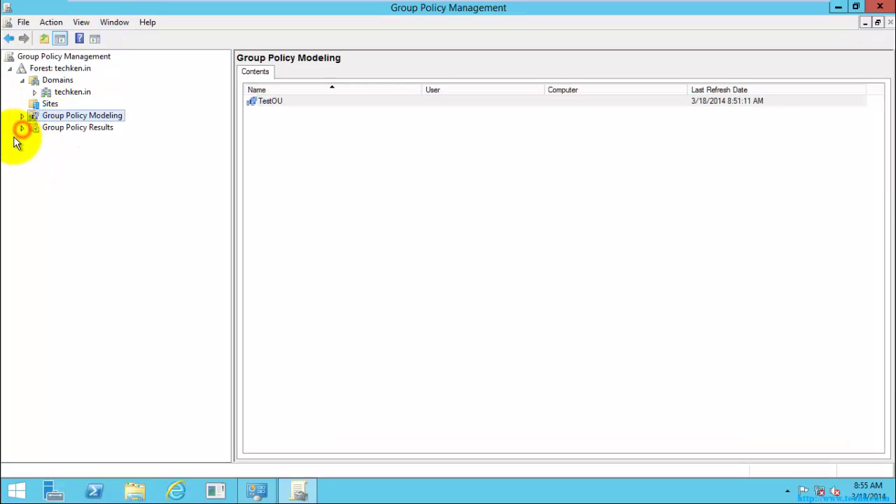
left_click(35, 92)
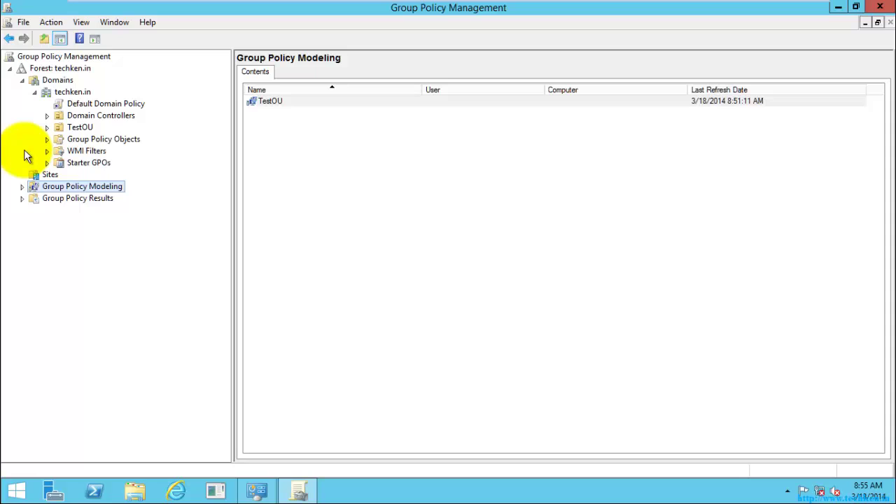
Create a new starter GPO named "Test Starter GPO" in the Starter GPOs container of techken.in
left_click(81, 165)
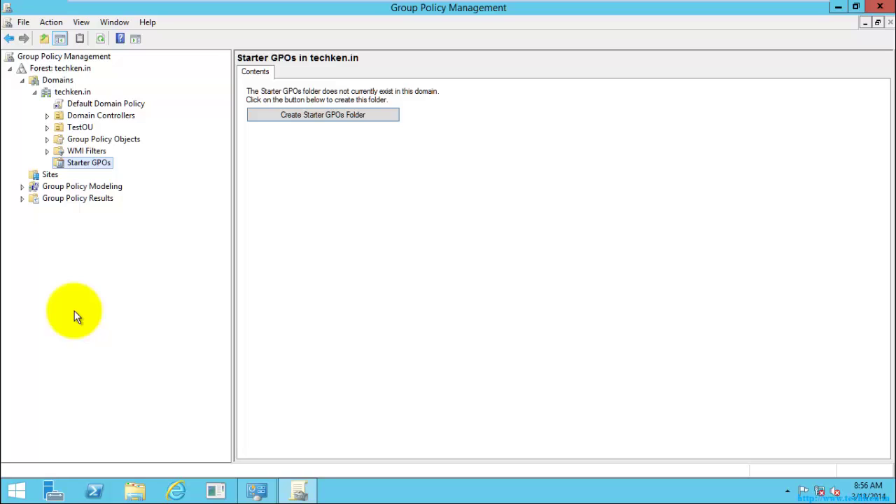
right_click(88, 165)
left_click(104, 174)
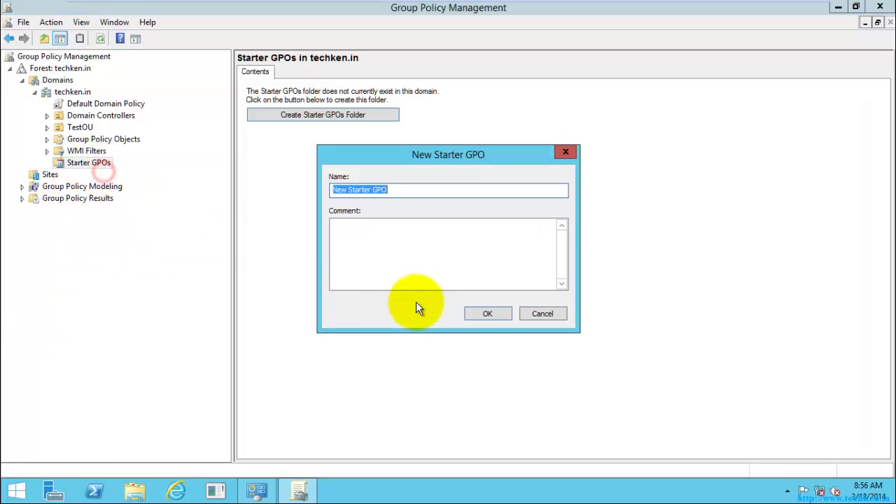
left_click(487, 313)
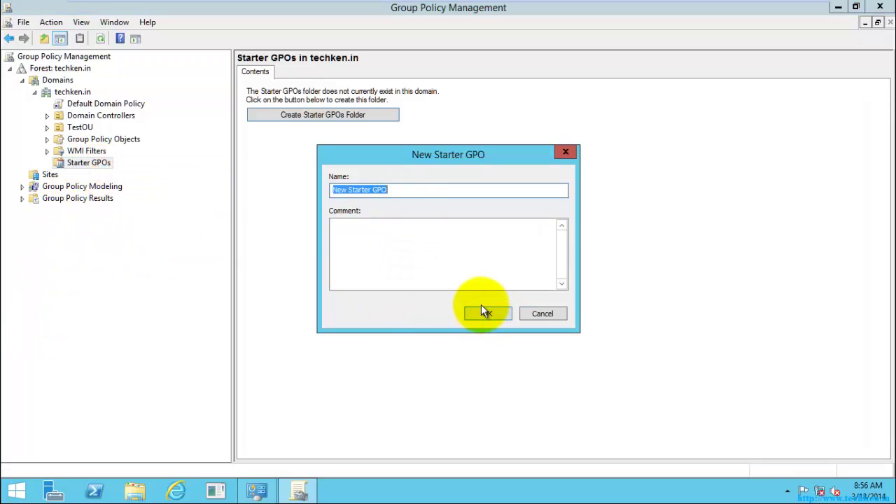
type("Test Sta")
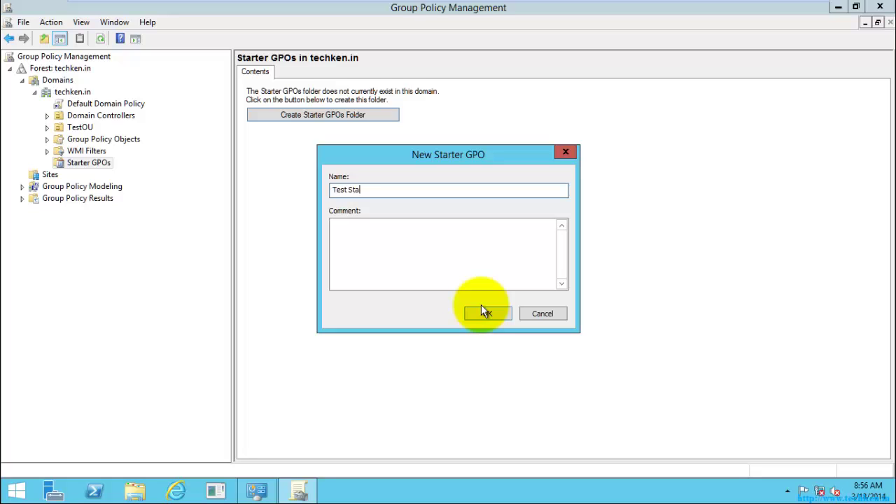
type("rter GPO")
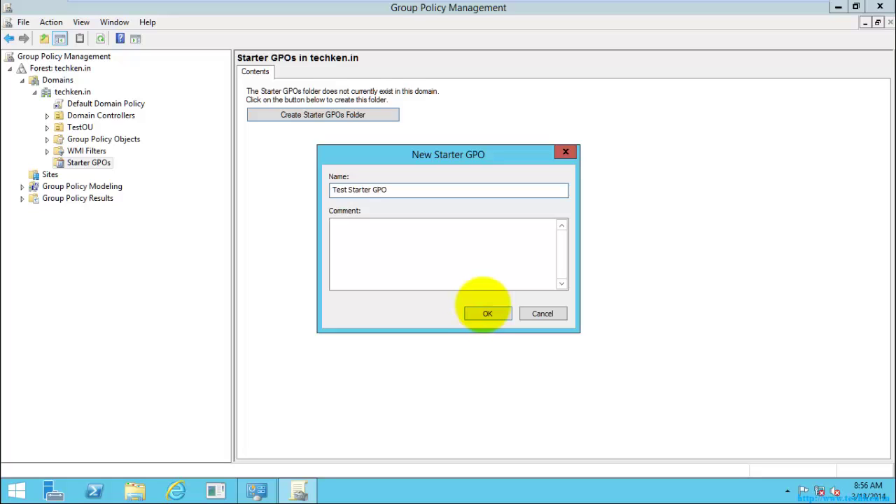
left_click(484, 312)
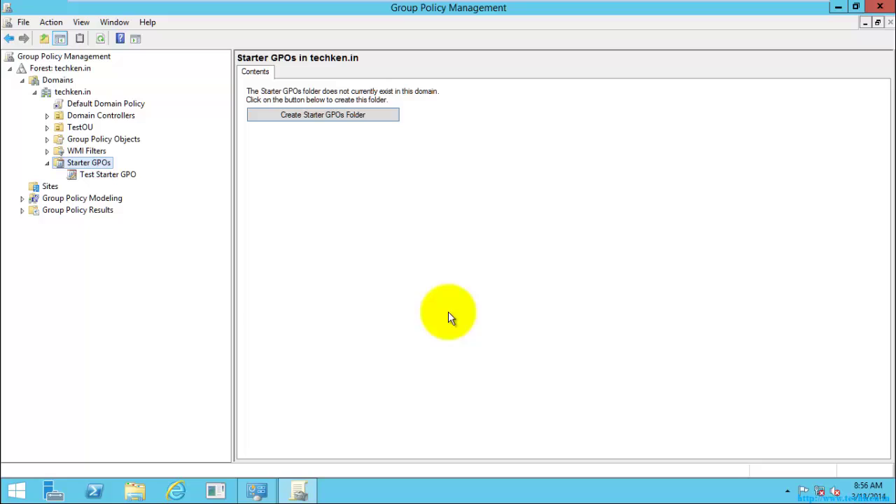
Show the settings report of Test Starter GPO, open it for editing to view its policy categories, and close the editor
left_click(112, 175)
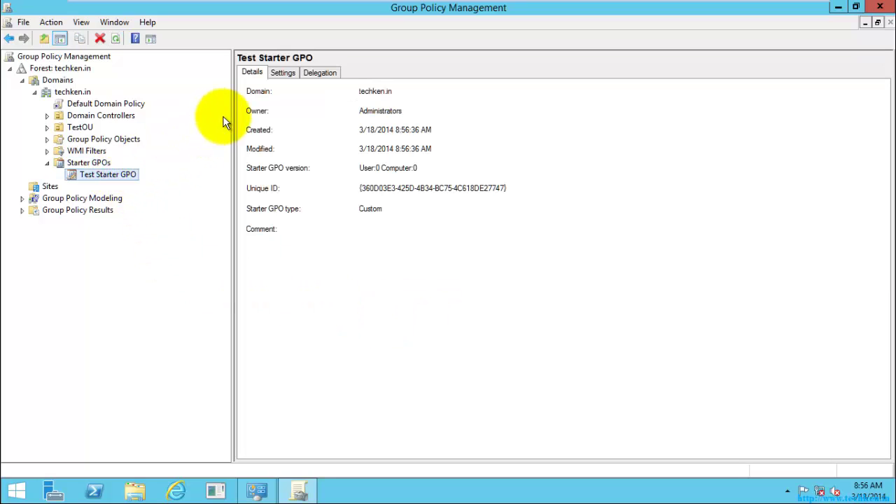
left_click(283, 72)
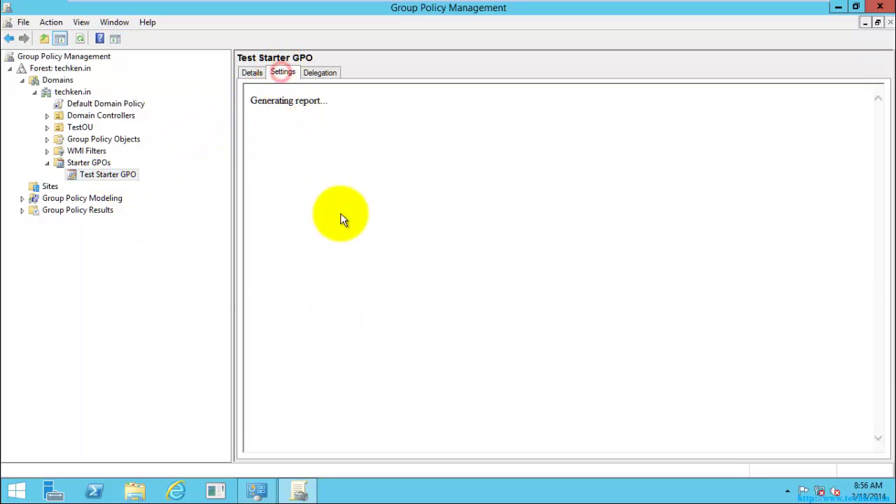
right_click(115, 174)
left_click(137, 179)
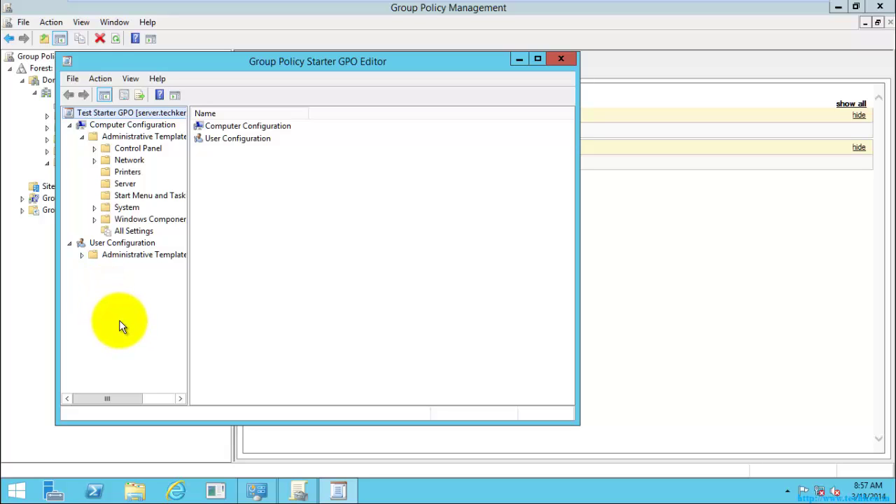
left_click(561, 60)
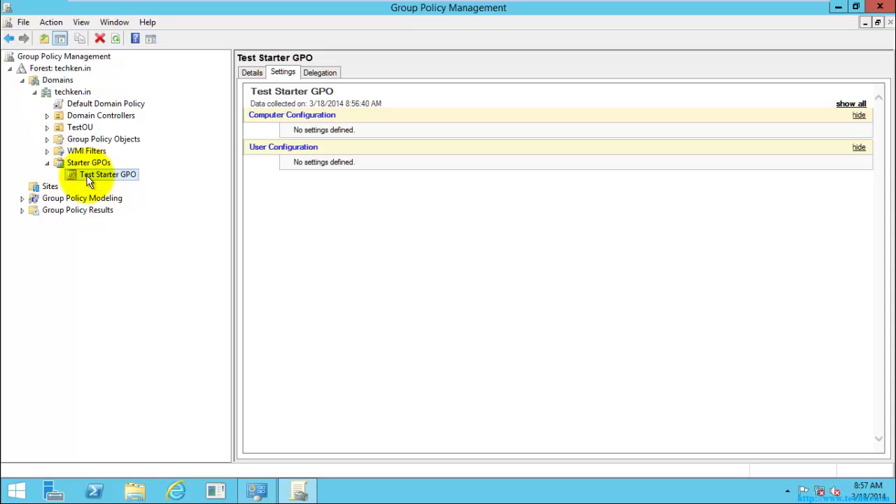
Start a new GPO in Group Policy Objects with Test Starter GPO as its source starter GPO, and cancel its creation
left_click(47, 139)
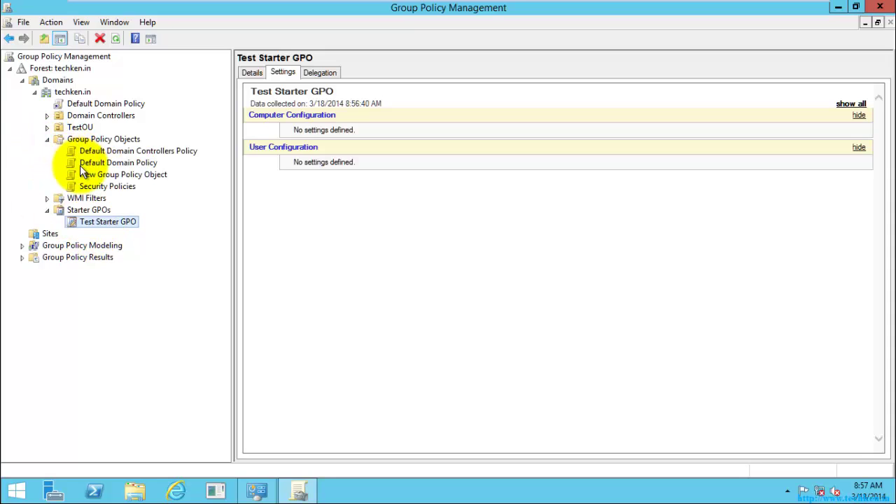
left_click(49, 140)
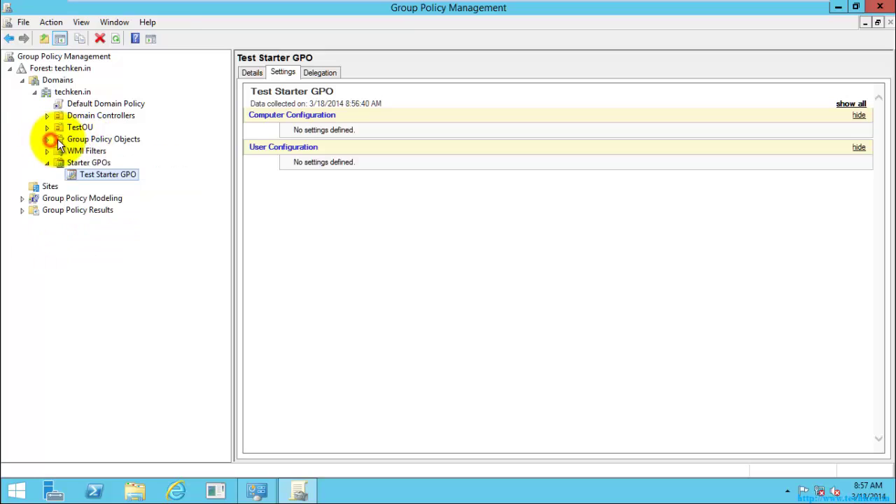
right_click(96, 139)
left_click(107, 149)
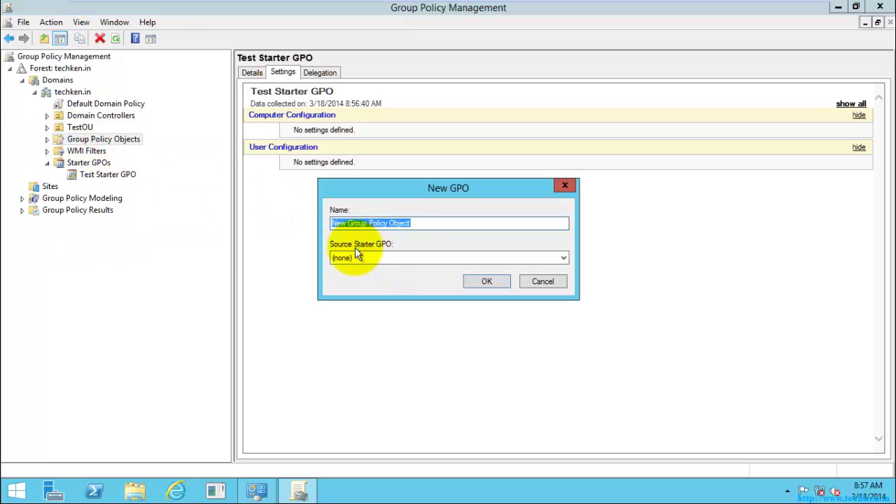
left_click(399, 256)
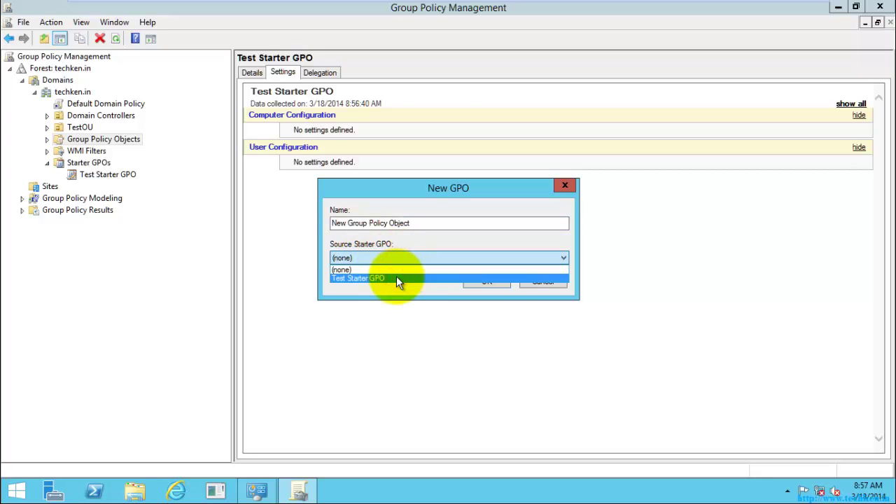
left_click(397, 278)
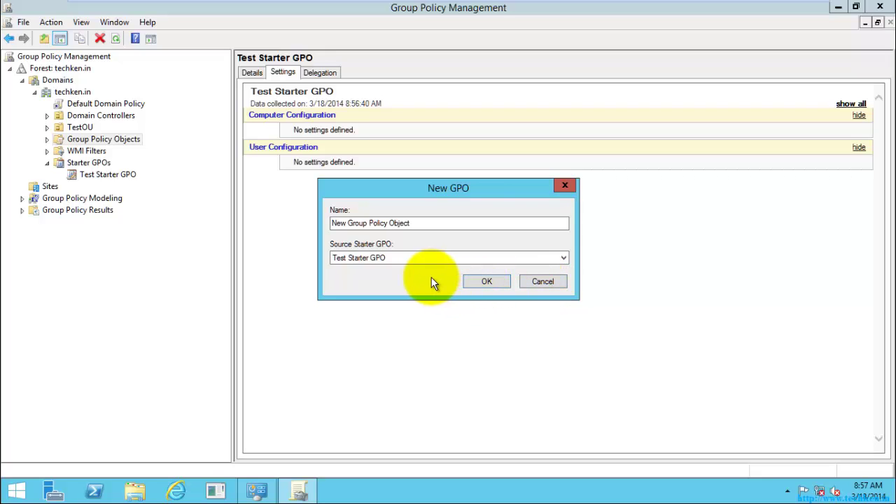
left_click(544, 283)
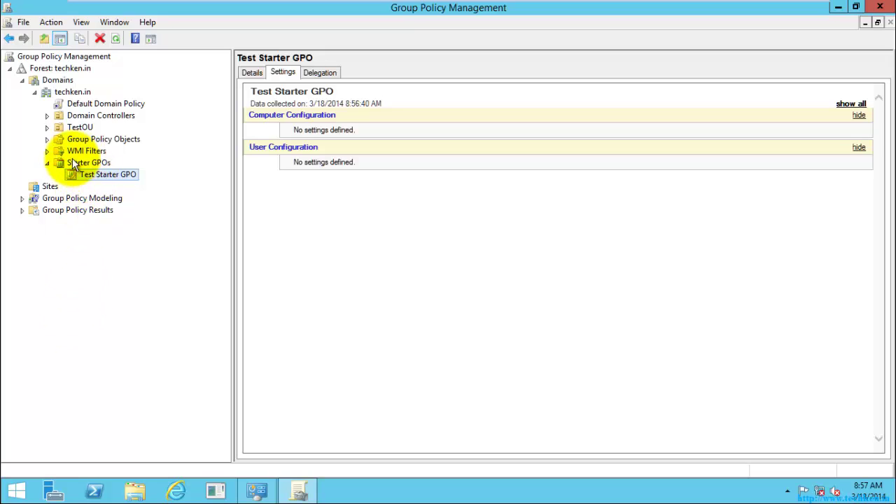
Expand Domain Controllers and view the scope of the Default Domain Controllers Policy and the Default Domain Policy
left_click(74, 126)
left_click(65, 117)
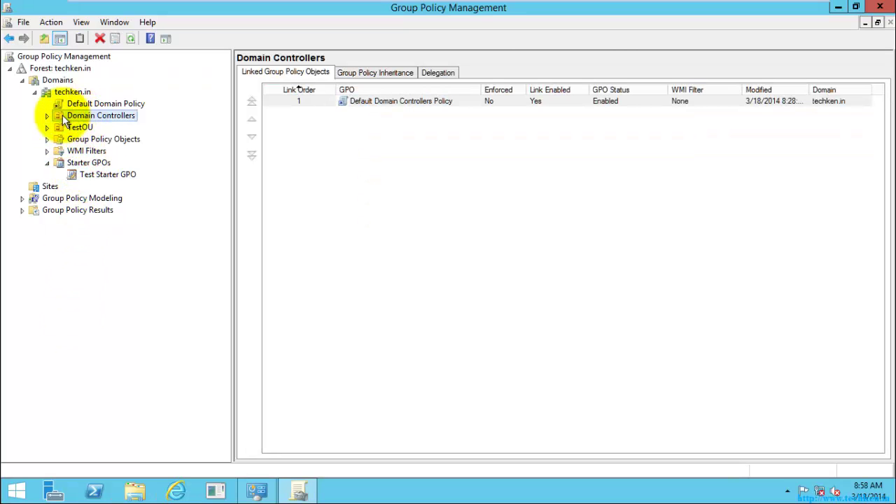
left_click(47, 116)
left_click(97, 126)
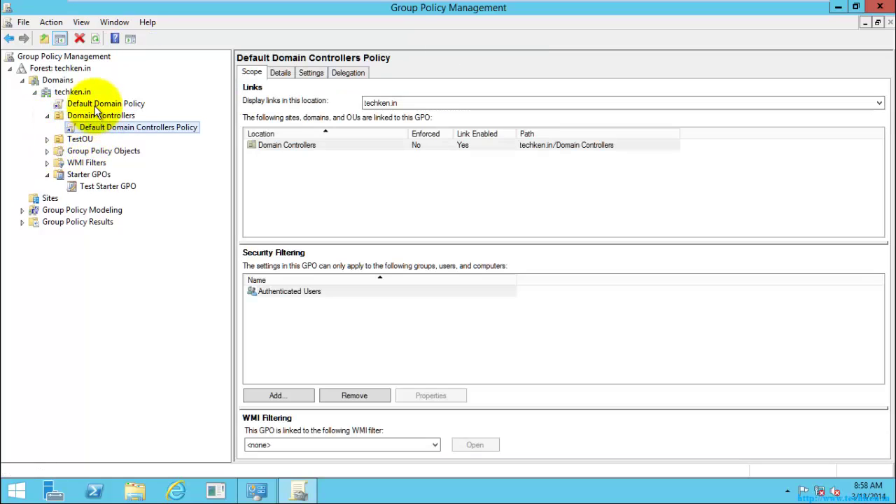
left_click(92, 104)
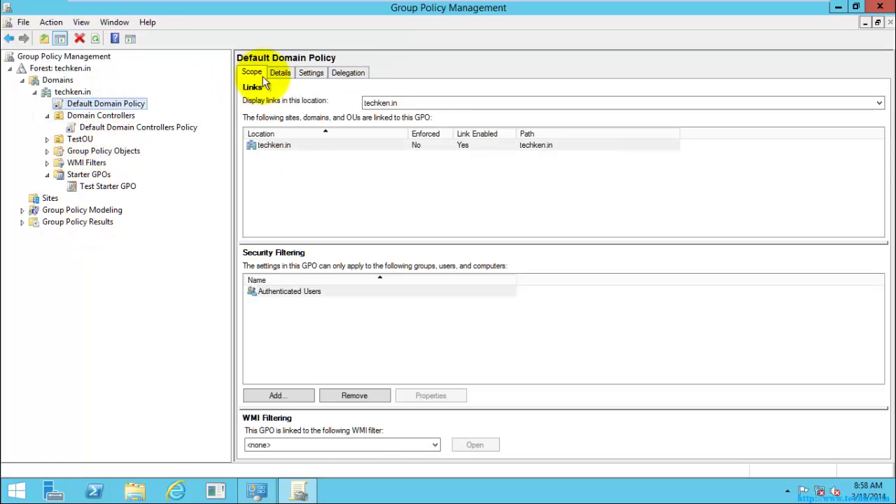